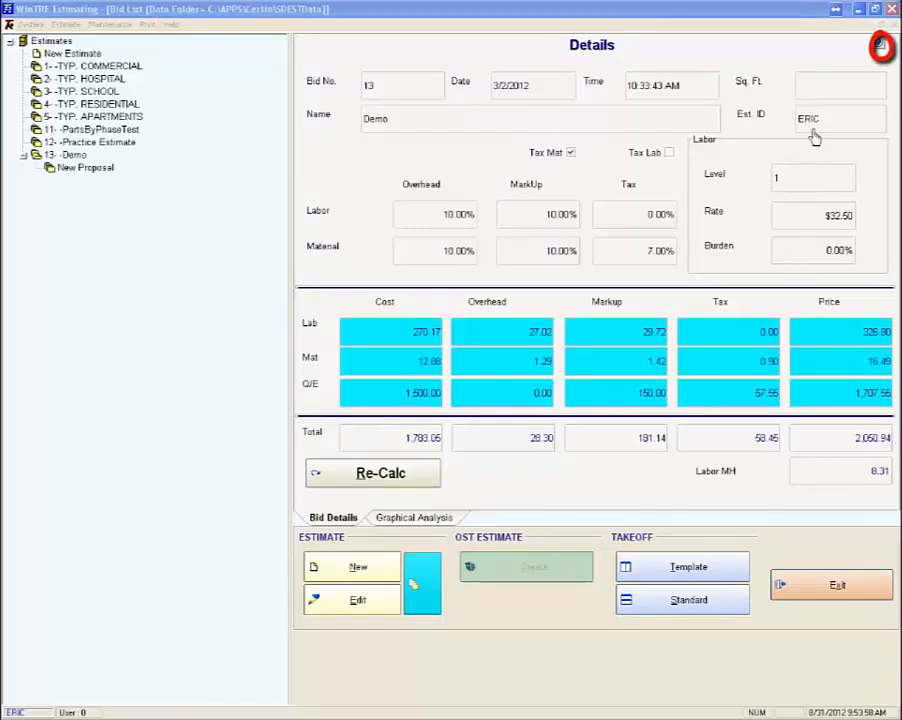
Step: Open the video instruction window and show its list of videos
click(876, 46)
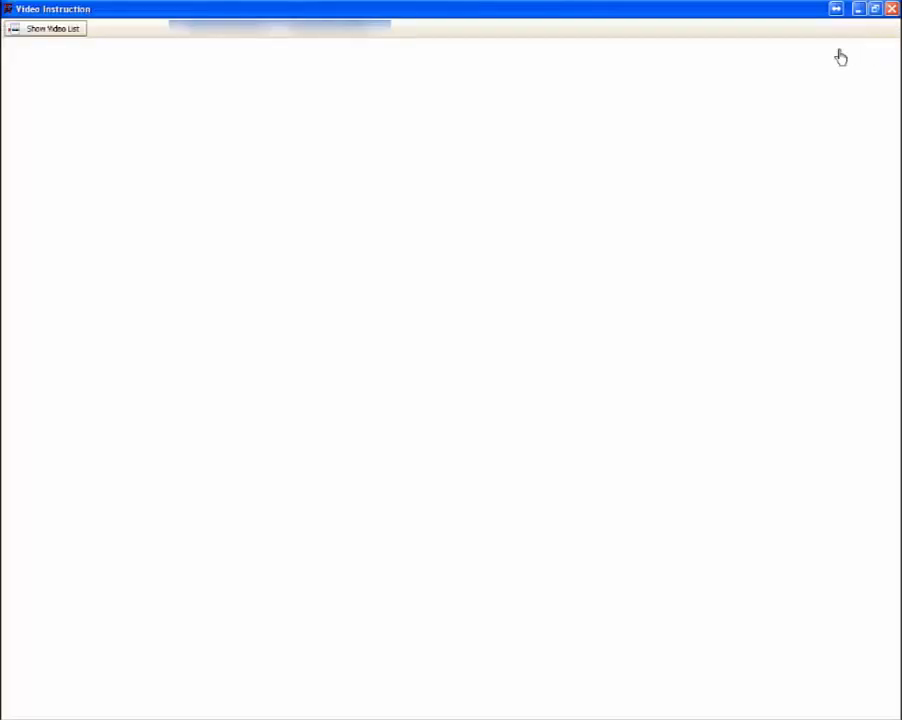
click(59, 35)
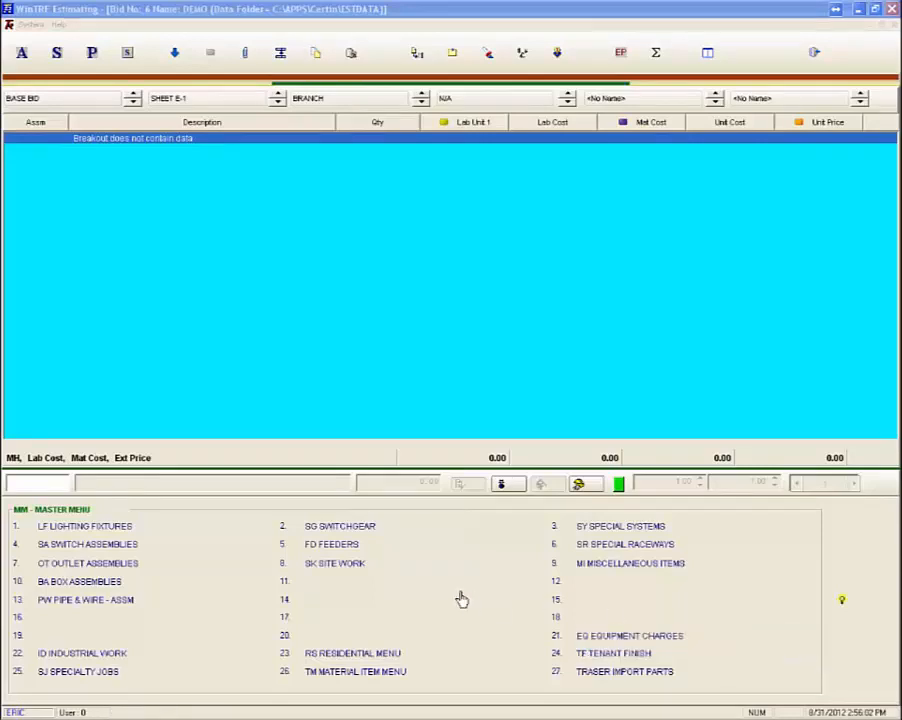
Step: Choose the 1/2" EMT 3#12 THHN SOLID assembly under Pipe & Wire, EMT with steel couplings, and start a length takeoff in eTakeoff
click(125, 601)
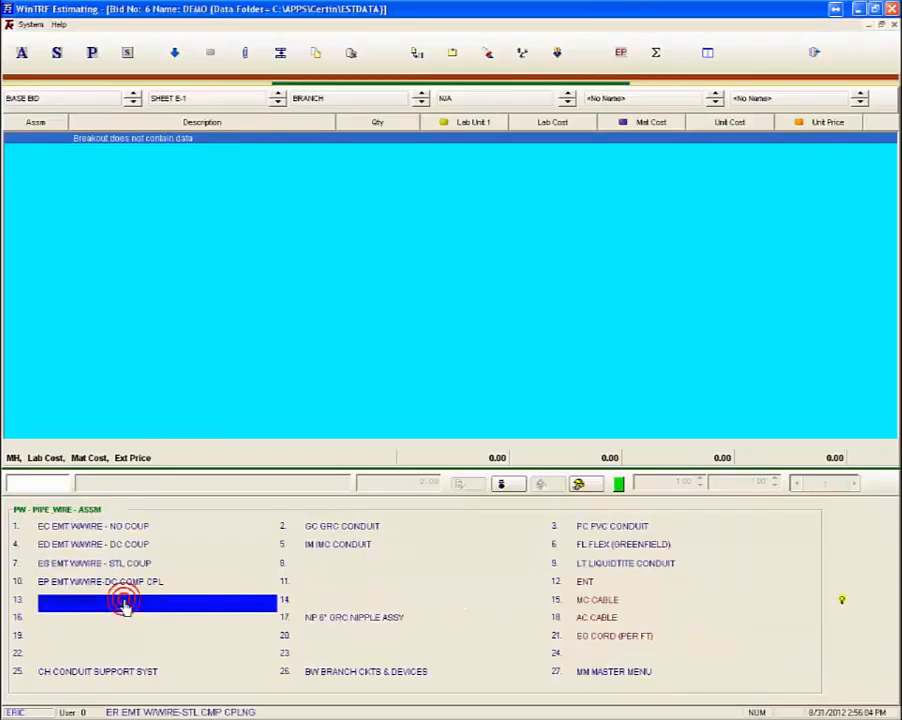
click(135, 562)
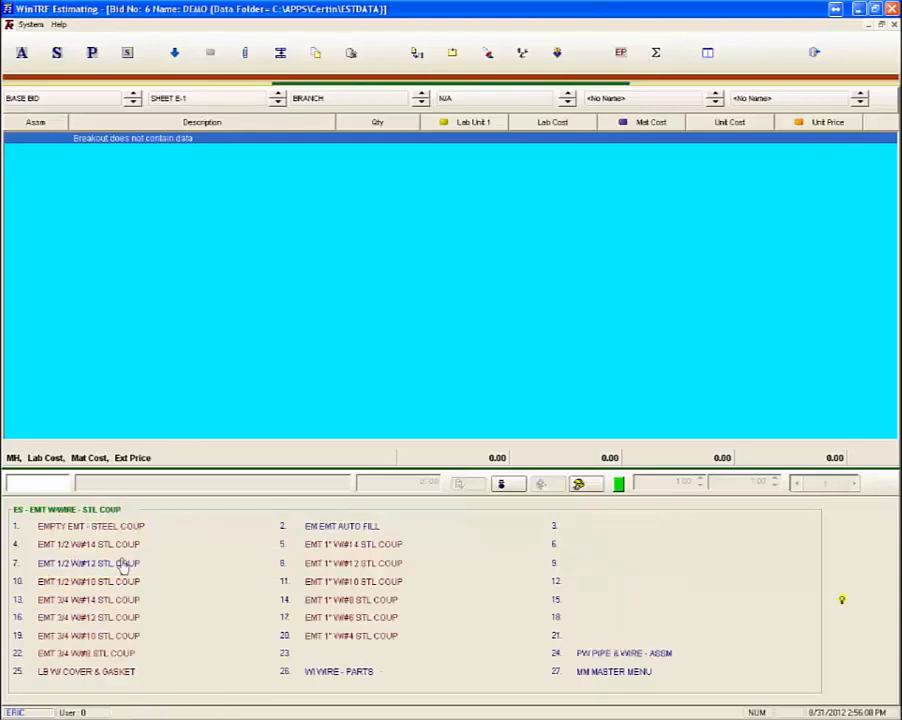
click(121, 563)
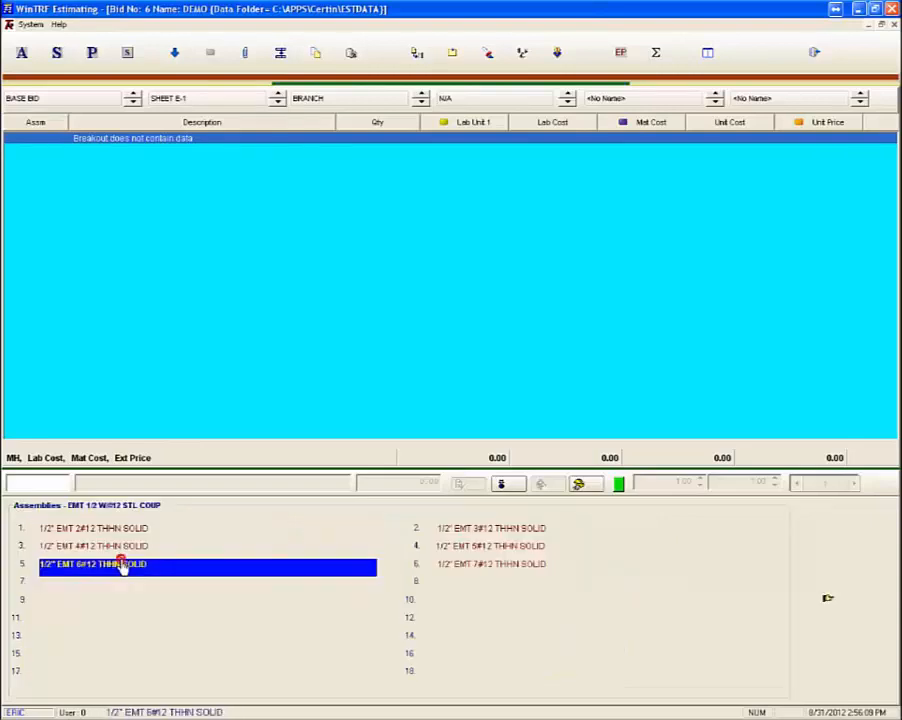
click(474, 535)
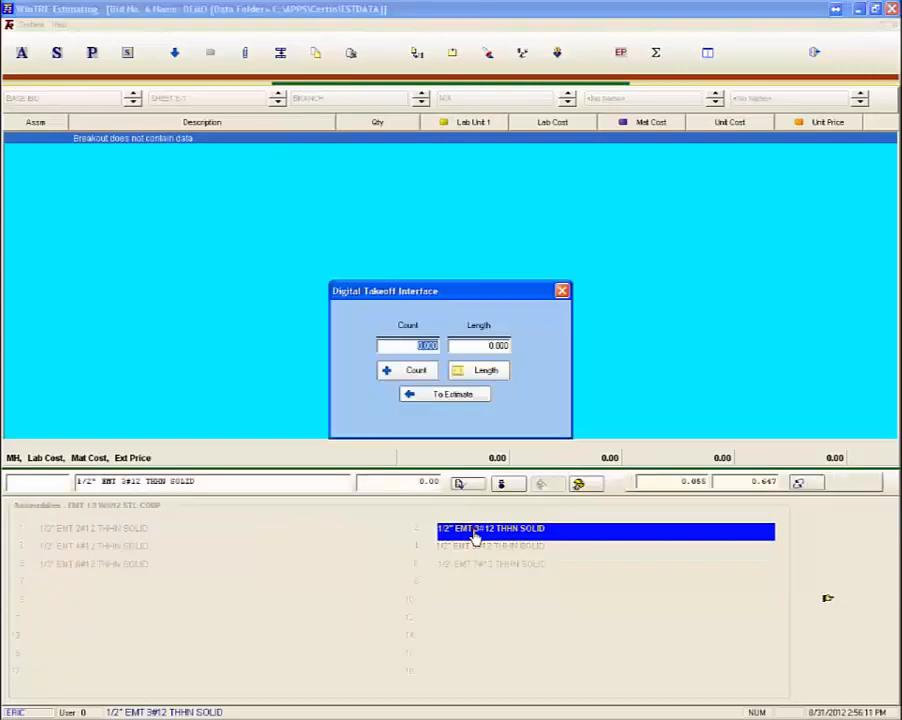
click(485, 371)
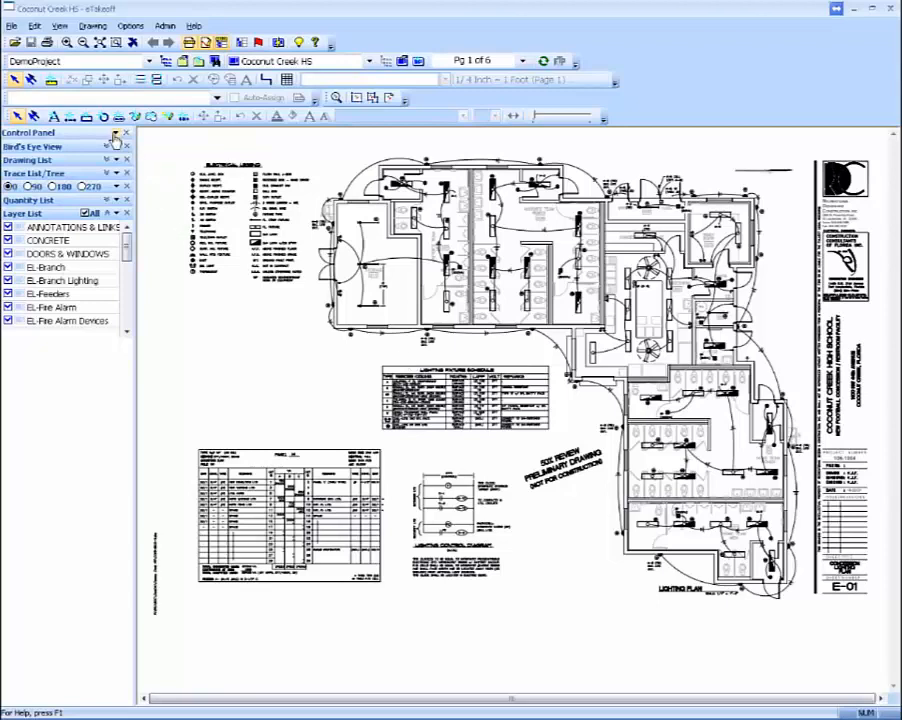
Step: Measure an E-Branch trace about 29 ft long from the northwest corner room's fixture through the four fixtures down the adjacent room
click(50, 79)
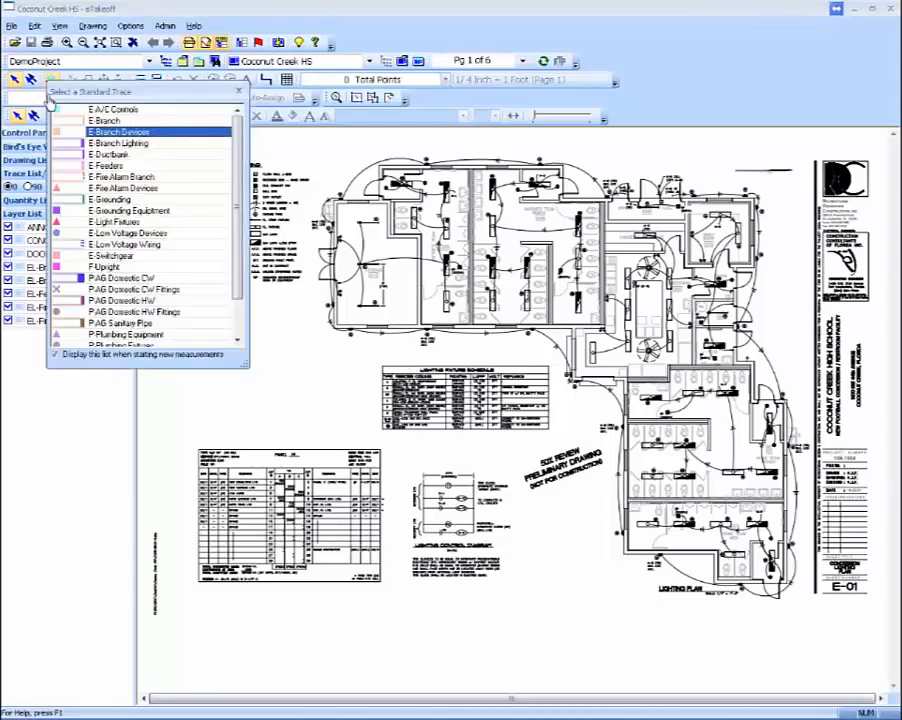
double_click(105, 120)
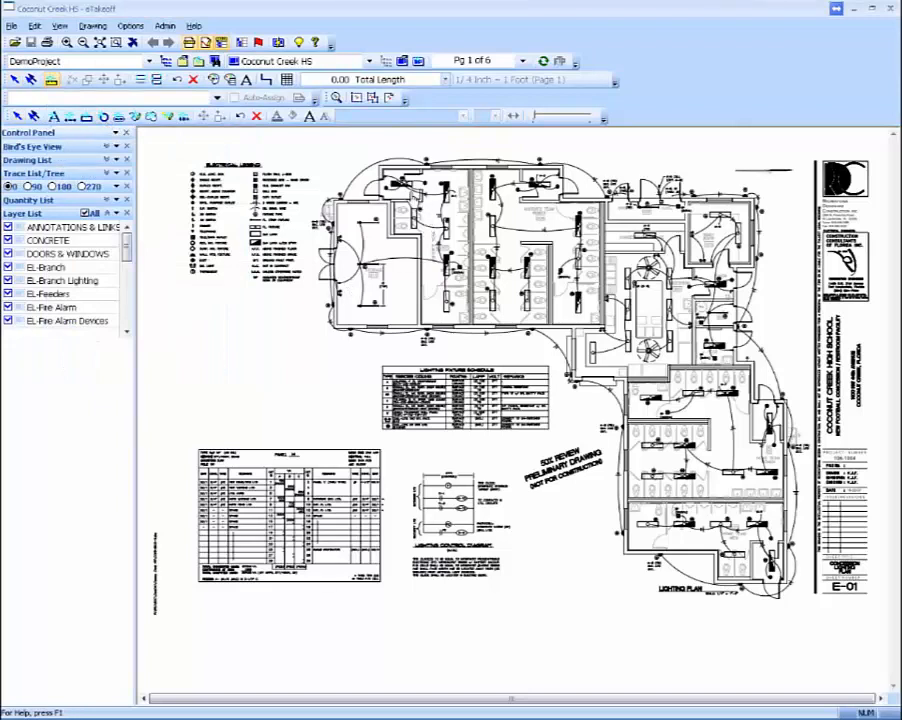
click(404, 184)
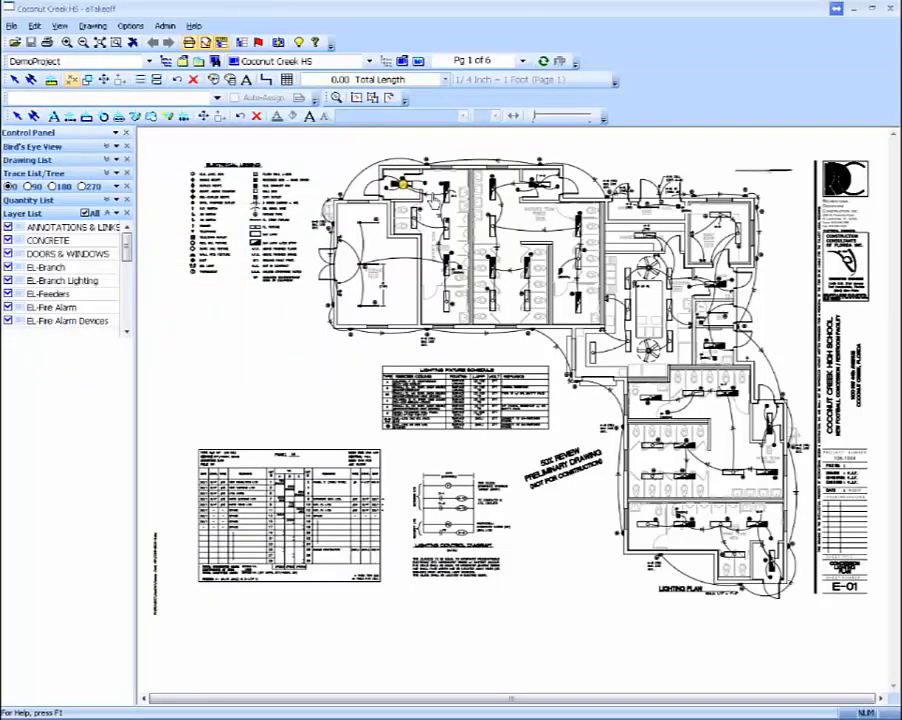
click(444, 188)
click(444, 224)
click(444, 259)
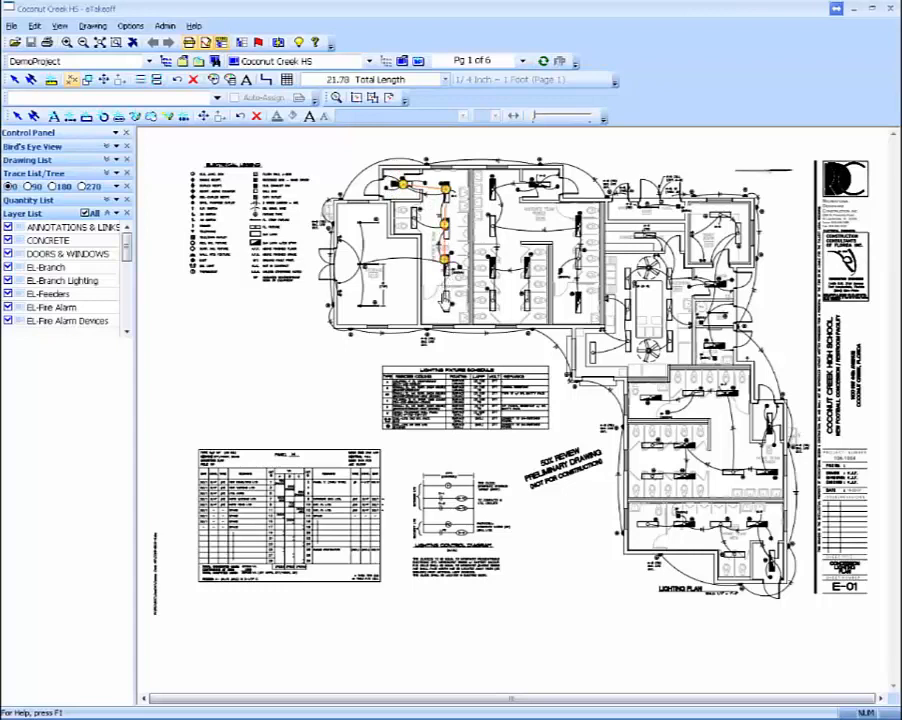
click(444, 297)
Step: Add the westernmost room's branch wiring to the trace, linking its three light points to the fixture column, for about 61 ft in total
click(361, 264)
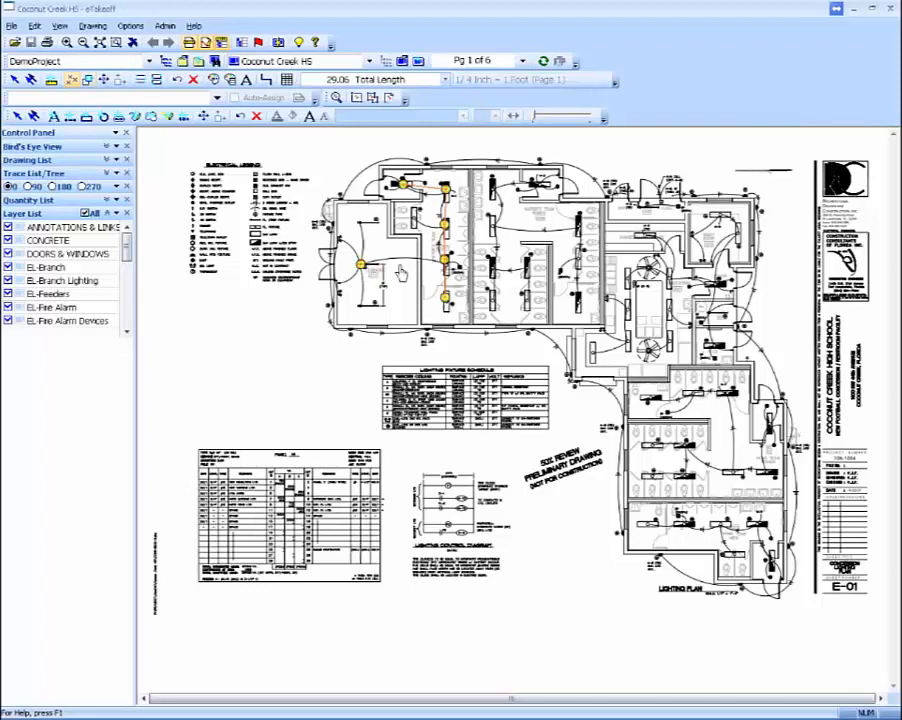
click(447, 261)
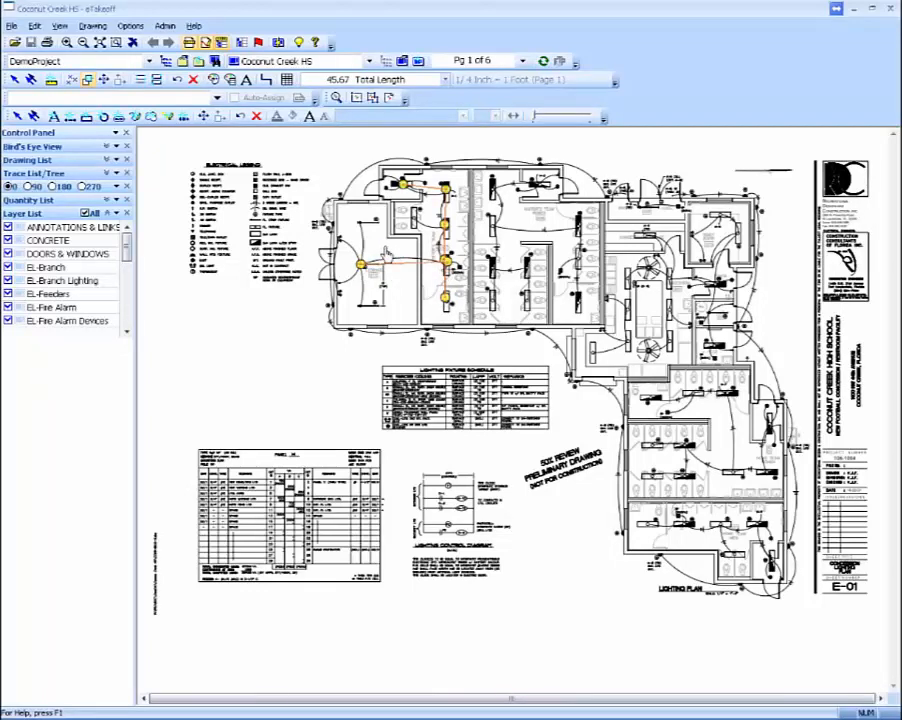
click(363, 223)
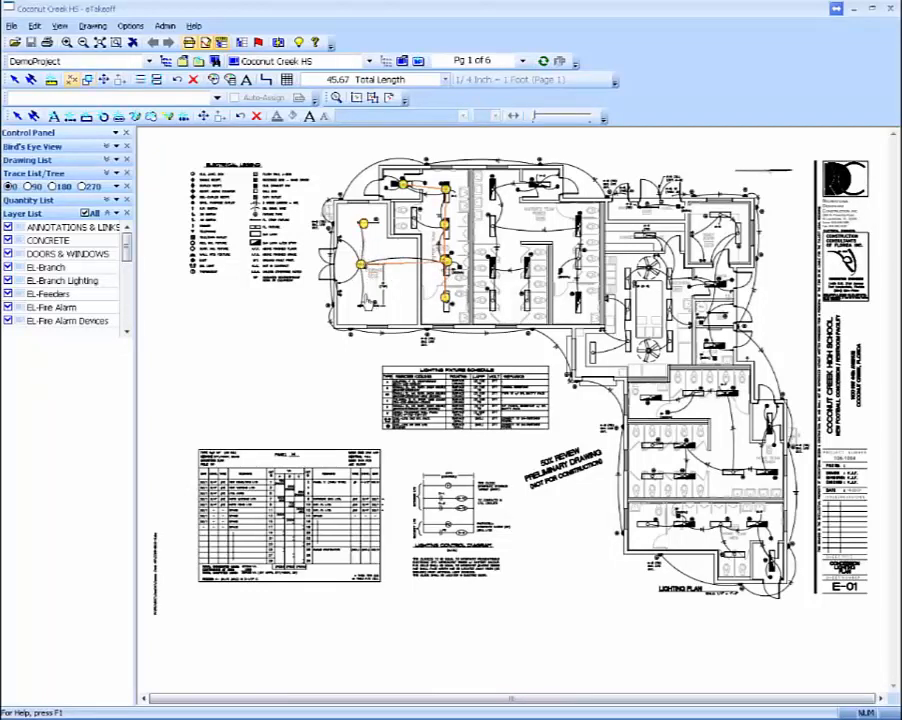
click(357, 303)
right_click(357, 304)
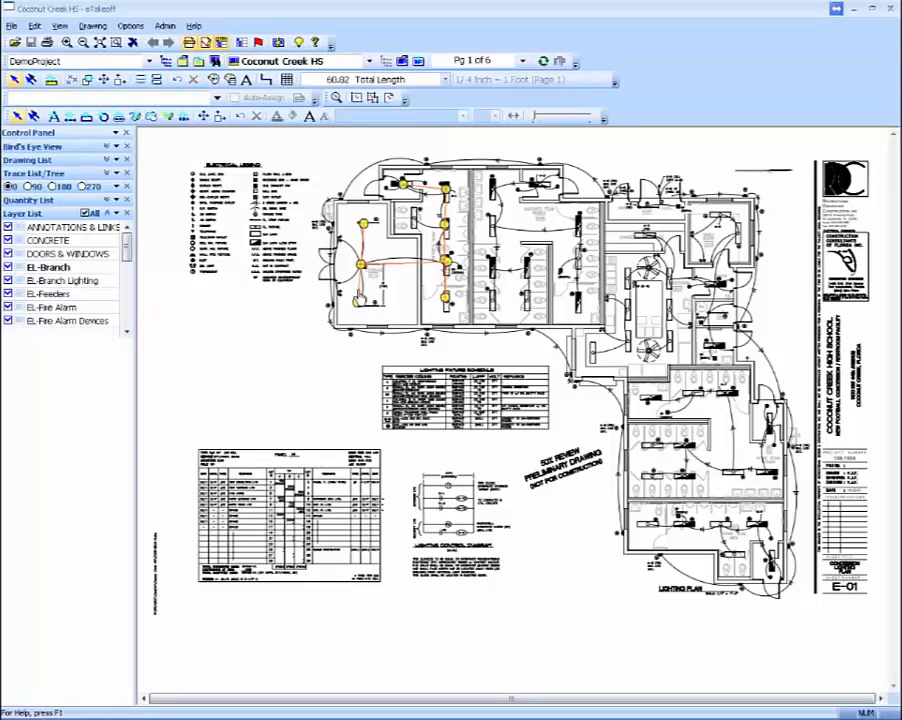
Step: Return the measured branch length to the estimate in WinTRF Estimating and attach the 1/2" EMT 3#12 assembly with that quantity
right_click(361, 294)
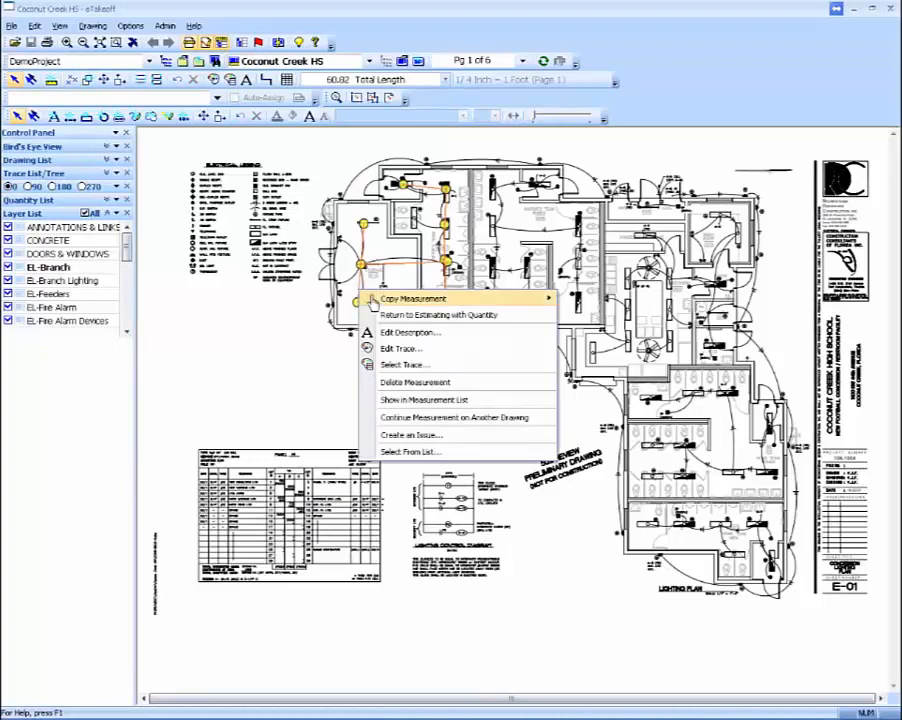
click(392, 315)
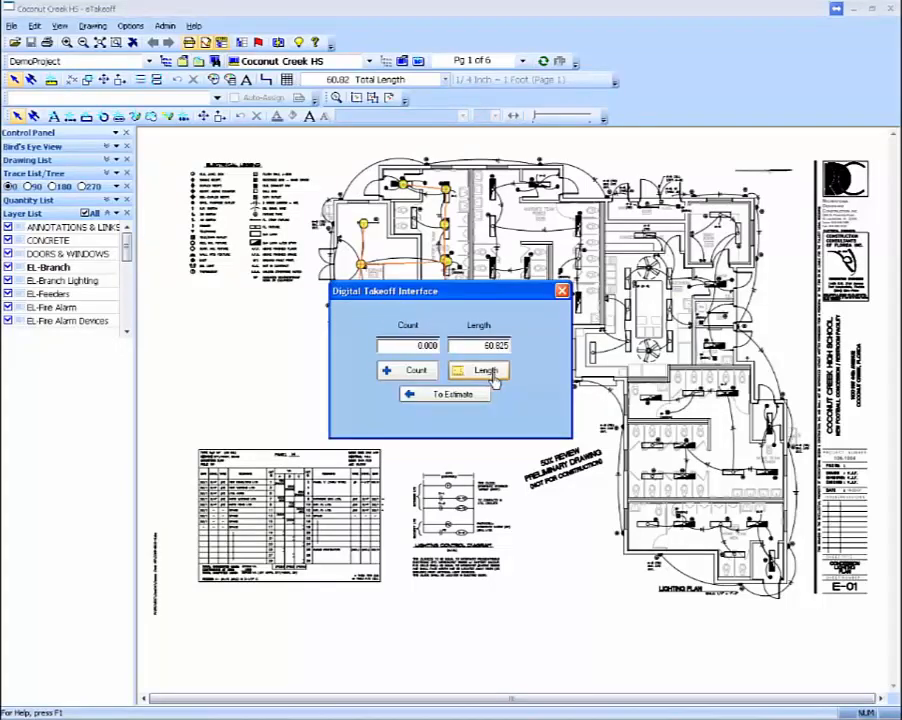
click(465, 397)
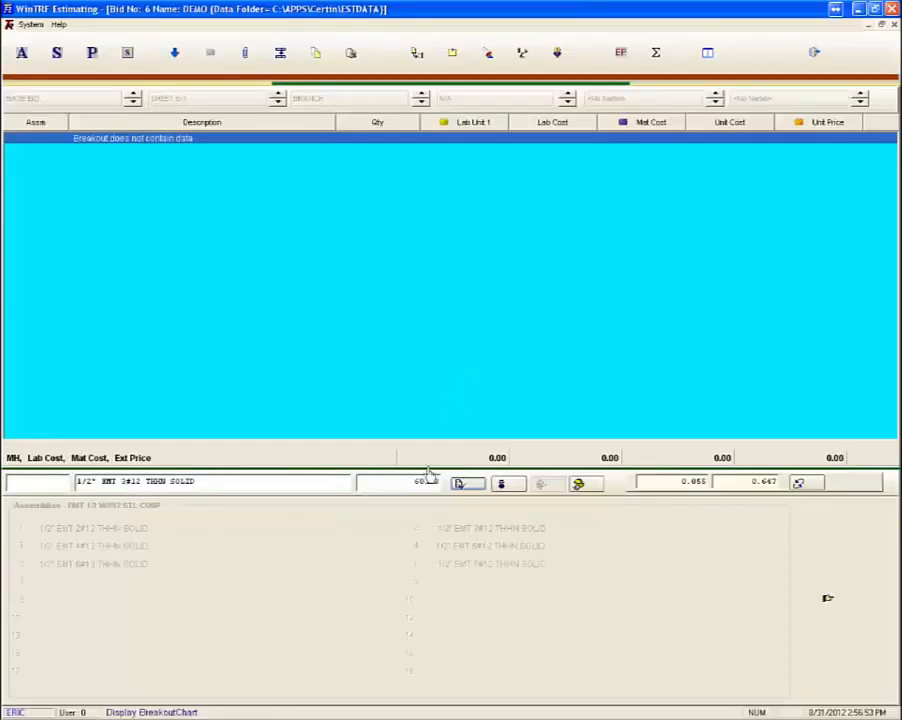
click(457, 486)
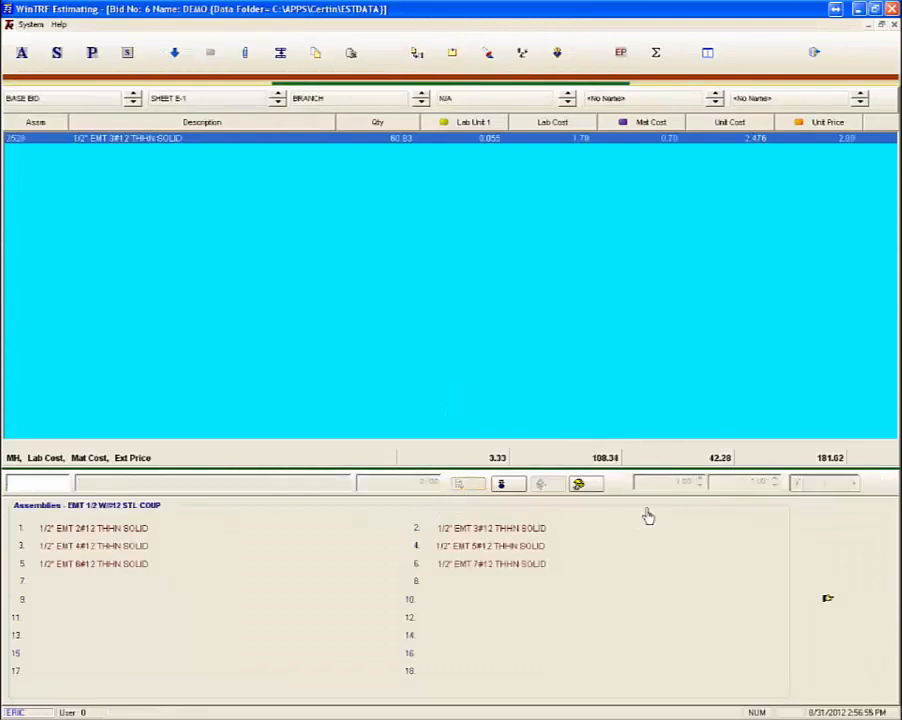
Step: Choose the OUTLET 20A GFI FLUSH assembly from the 20A flush stud outlet assemblies and start a count takeoff in eTakeoff
click(810, 592)
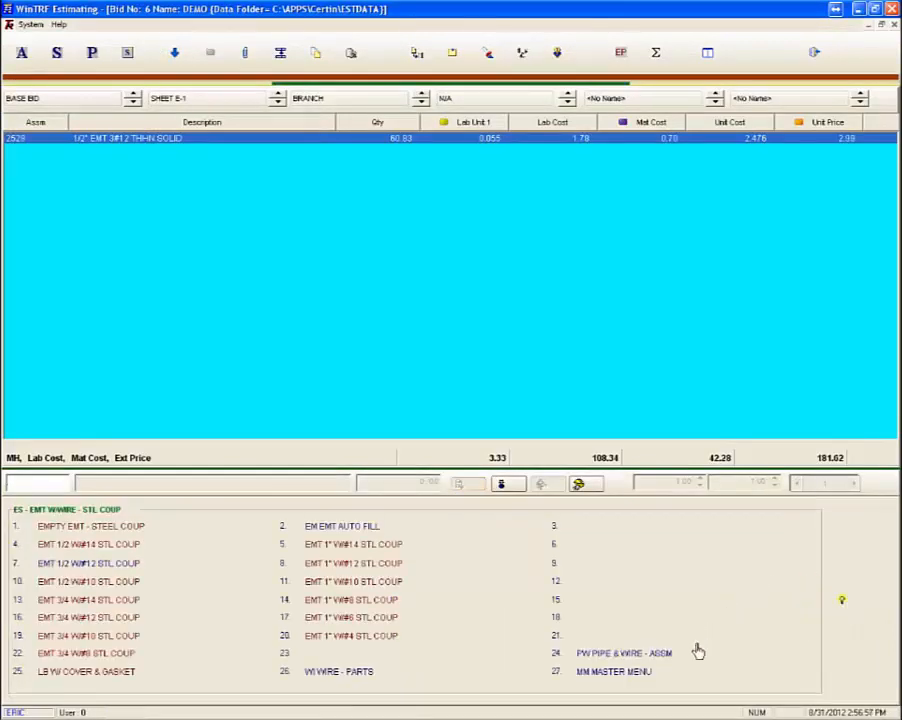
click(639, 676)
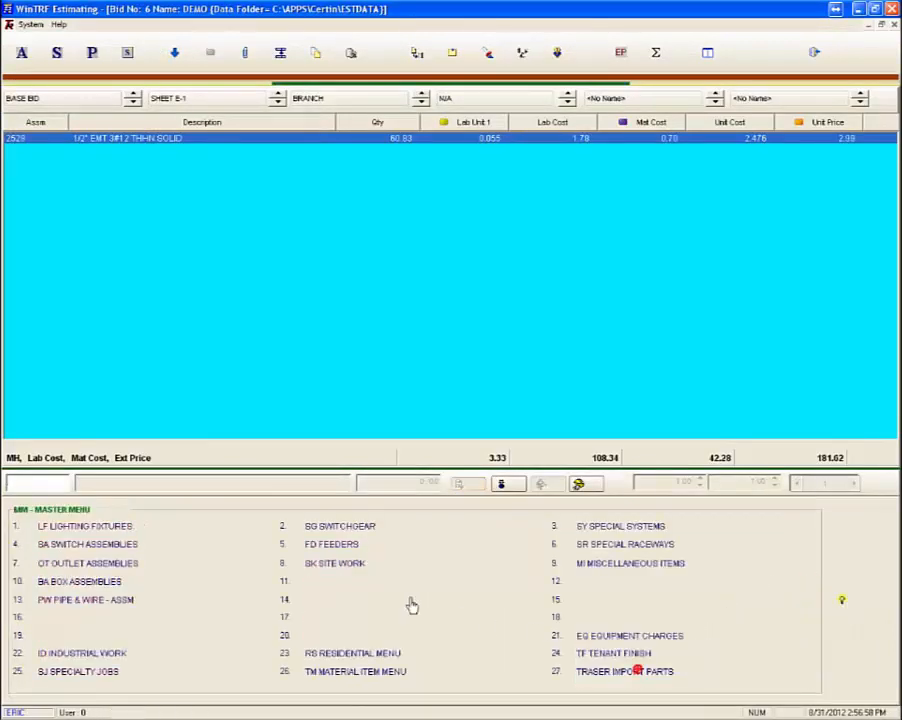
click(120, 566)
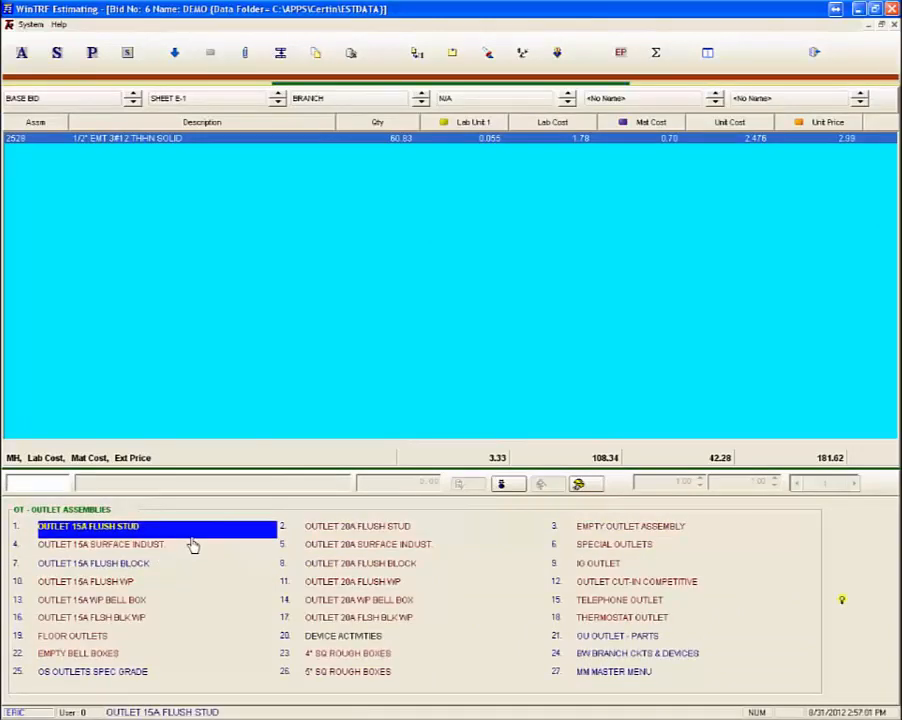
click(347, 531)
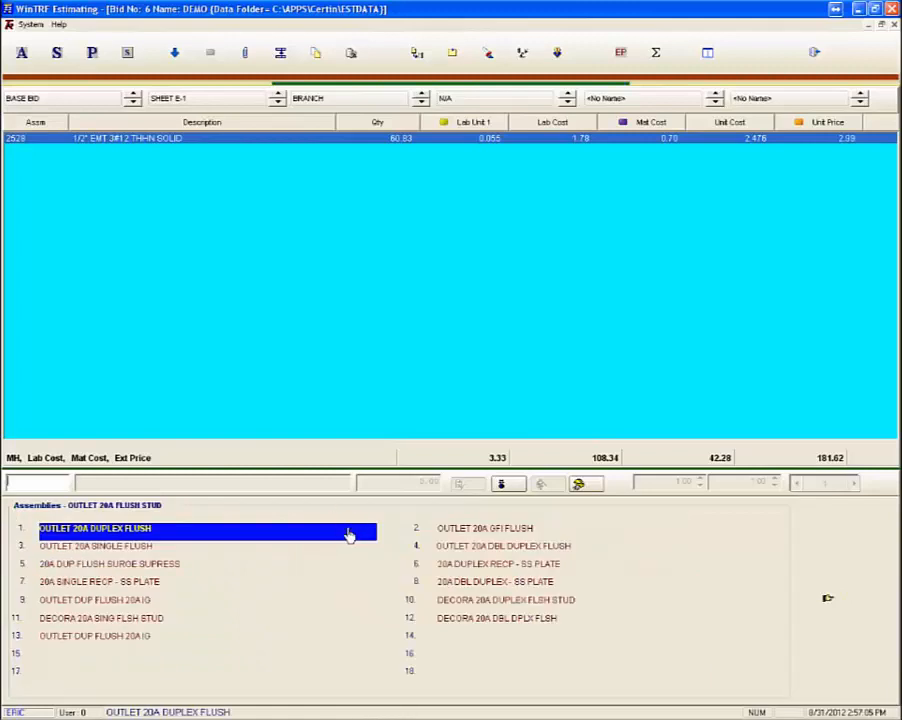
click(478, 535)
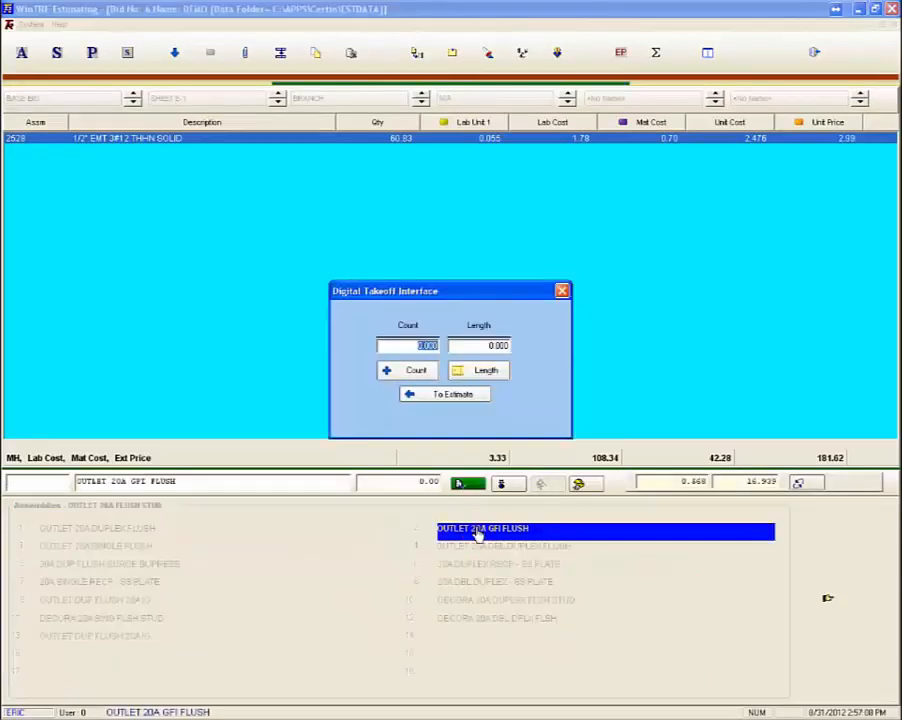
click(424, 377)
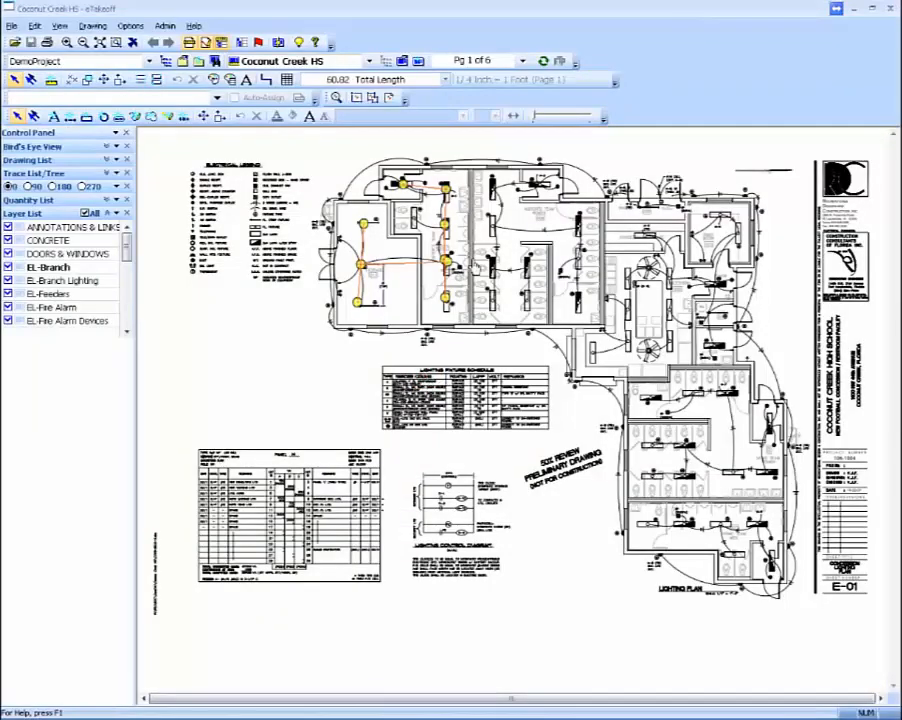
Step: Switch to drawing page 2 (E2) and start a new measurement with the E-Branch Devices trace
click(521, 61)
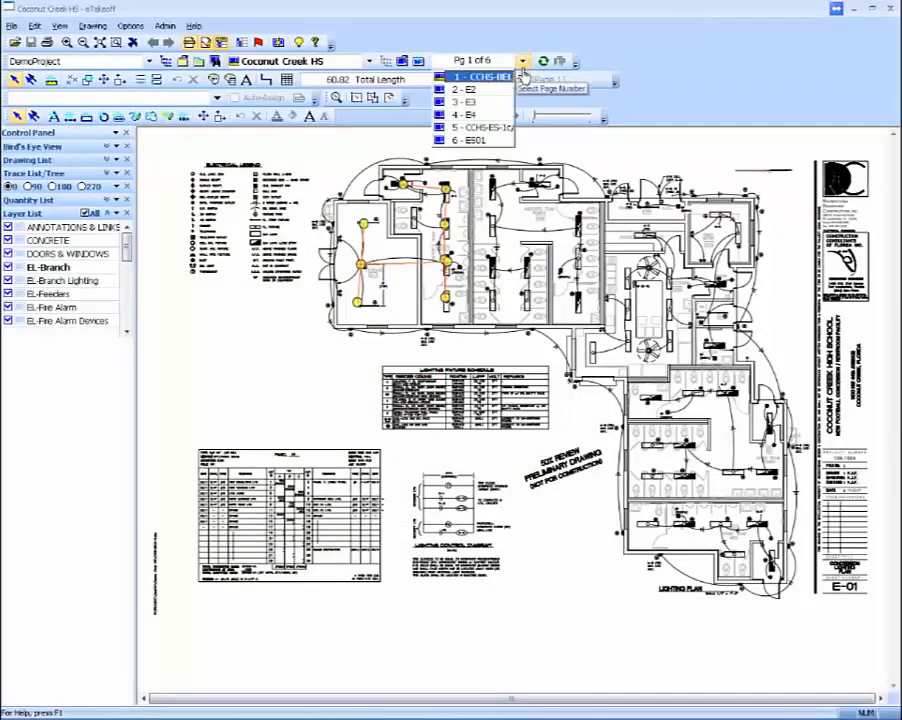
click(499, 91)
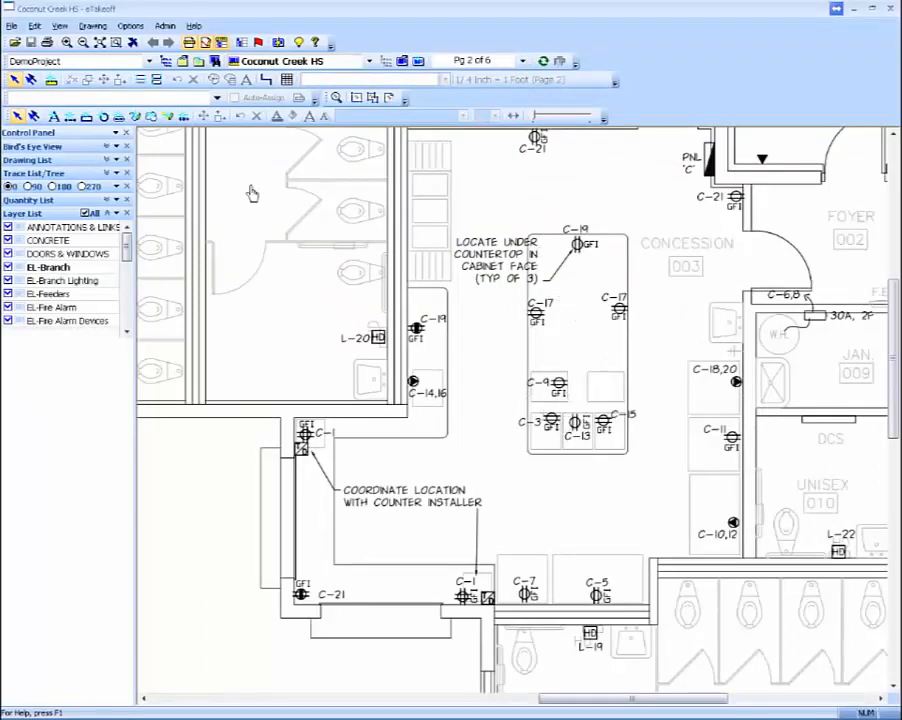
click(42, 78)
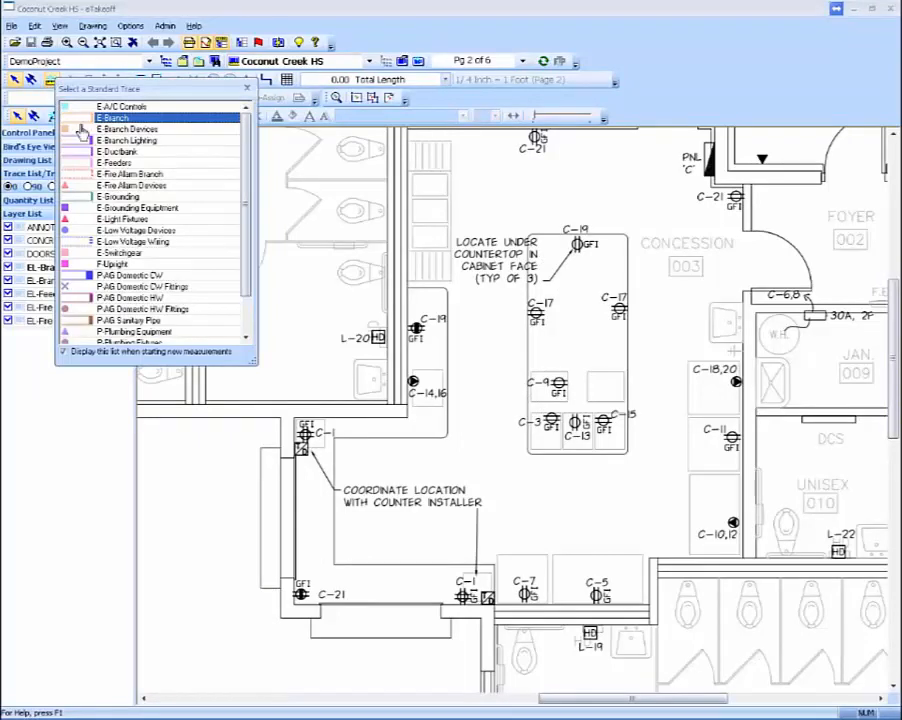
click(112, 131)
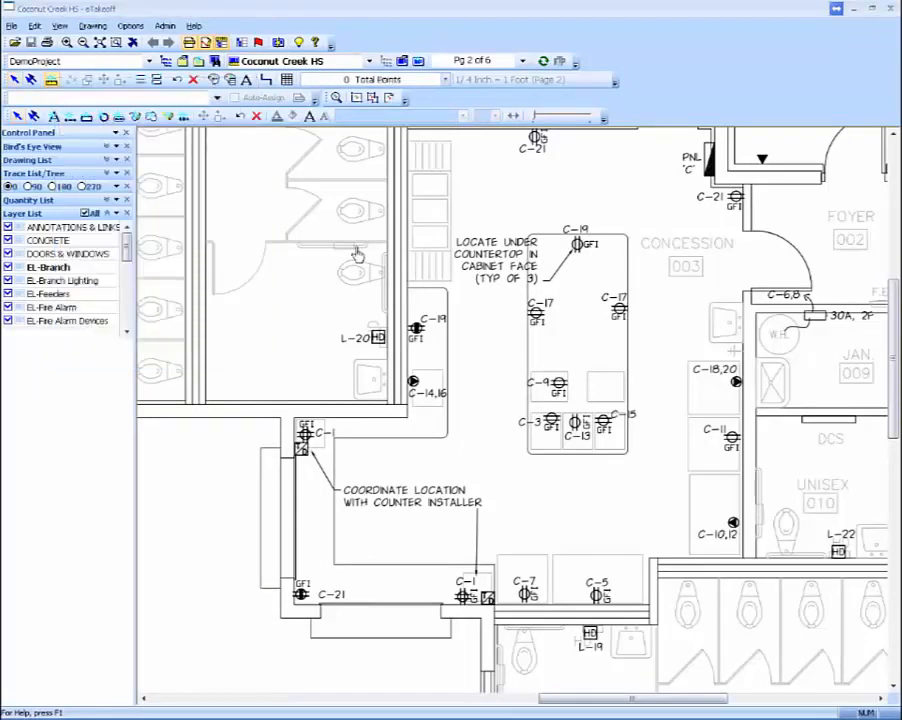
Step: Count the seven GFI outlets on the concession room's island: C-19, both C-17, C-9, C-3, C-13 and C-15
click(578, 242)
click(618, 309)
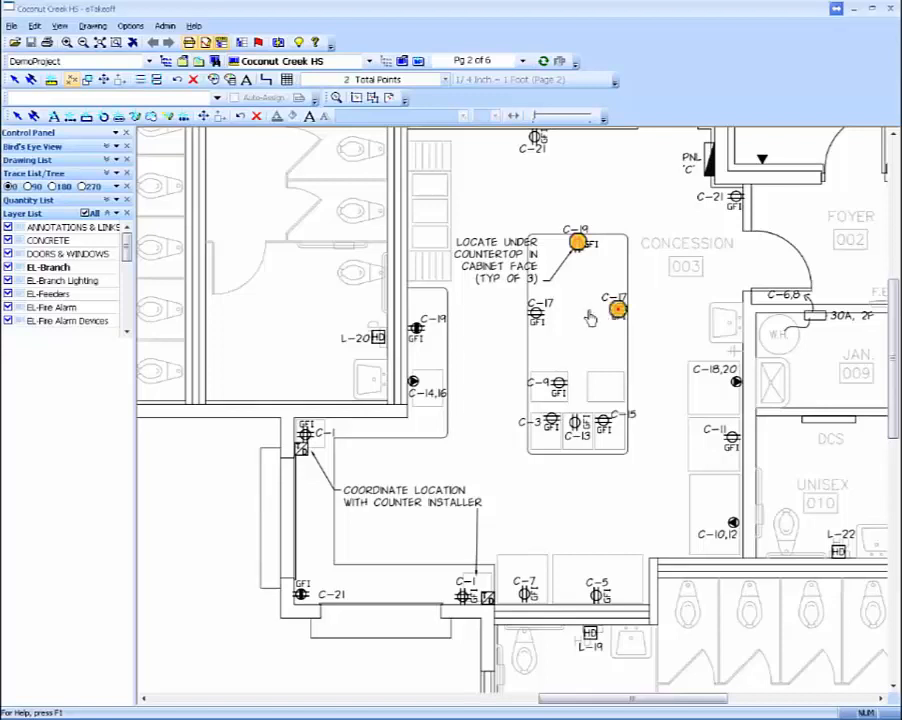
click(537, 312)
click(557, 383)
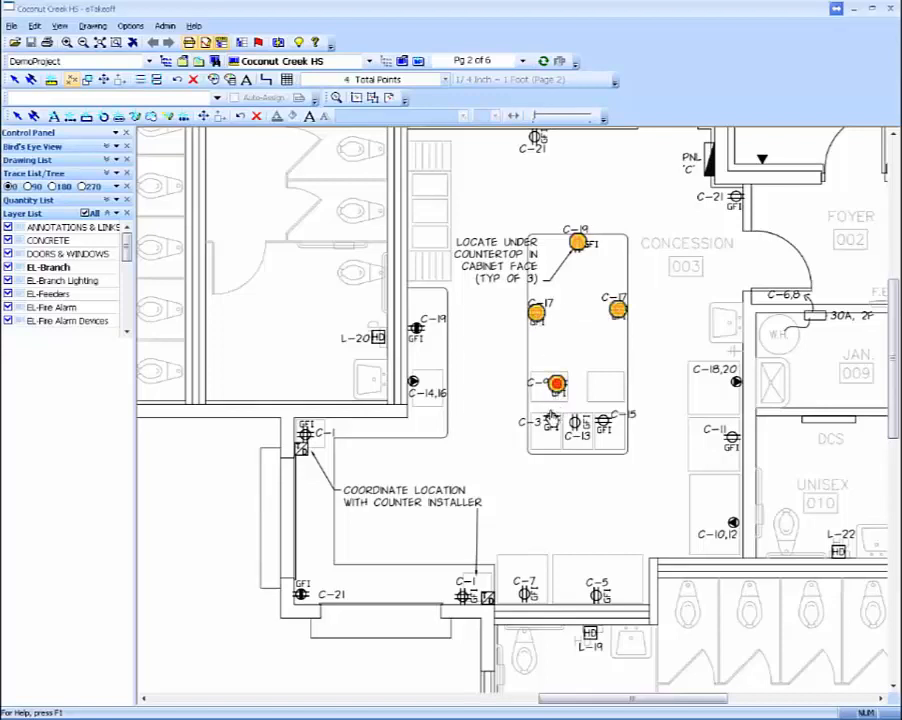
click(551, 420)
click(570, 420)
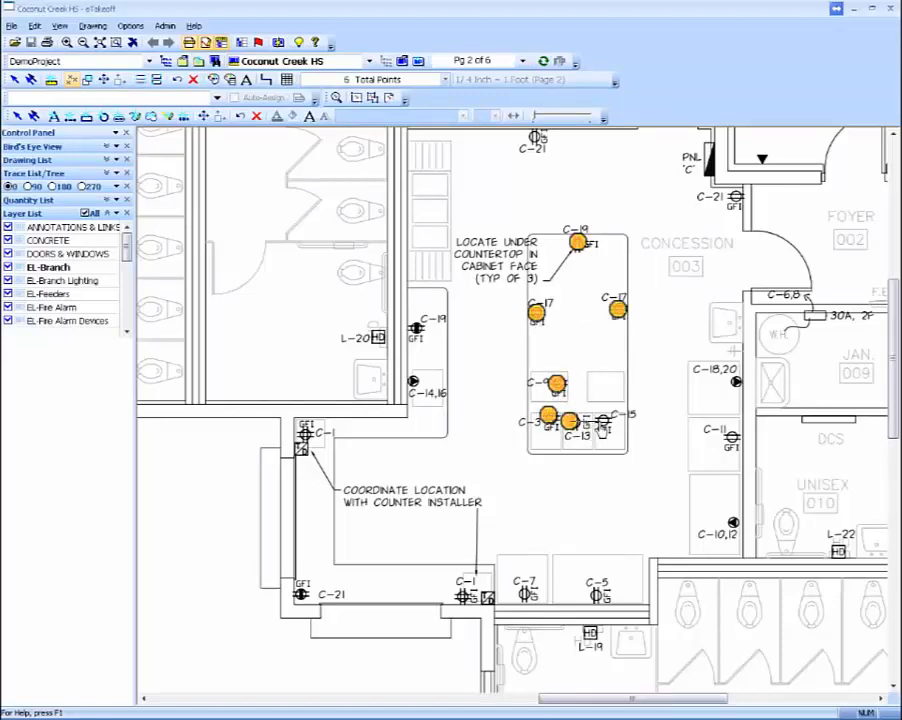
click(599, 420)
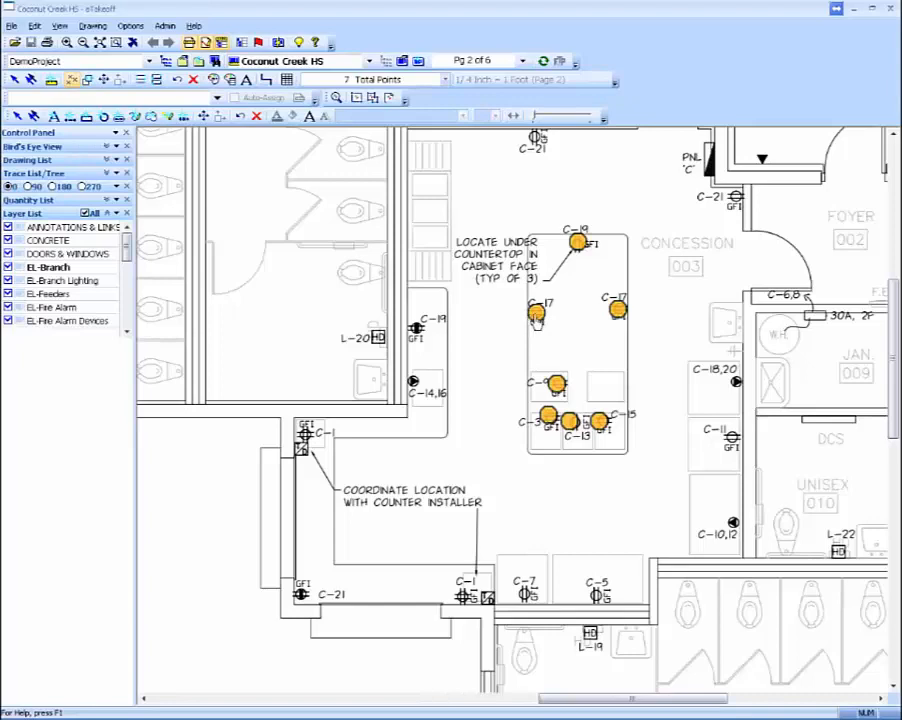
Step: Return the outlet count to WinTRF Estimating as the quantity of the 20A GFI flush outlet assembly
right_click(537, 316)
click(561, 337)
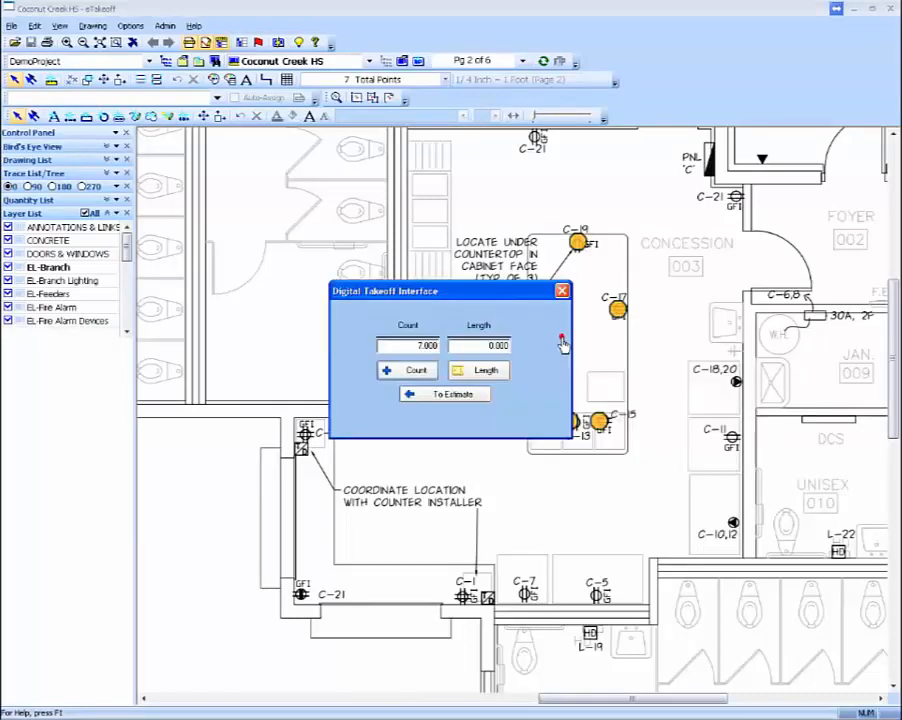
click(445, 396)
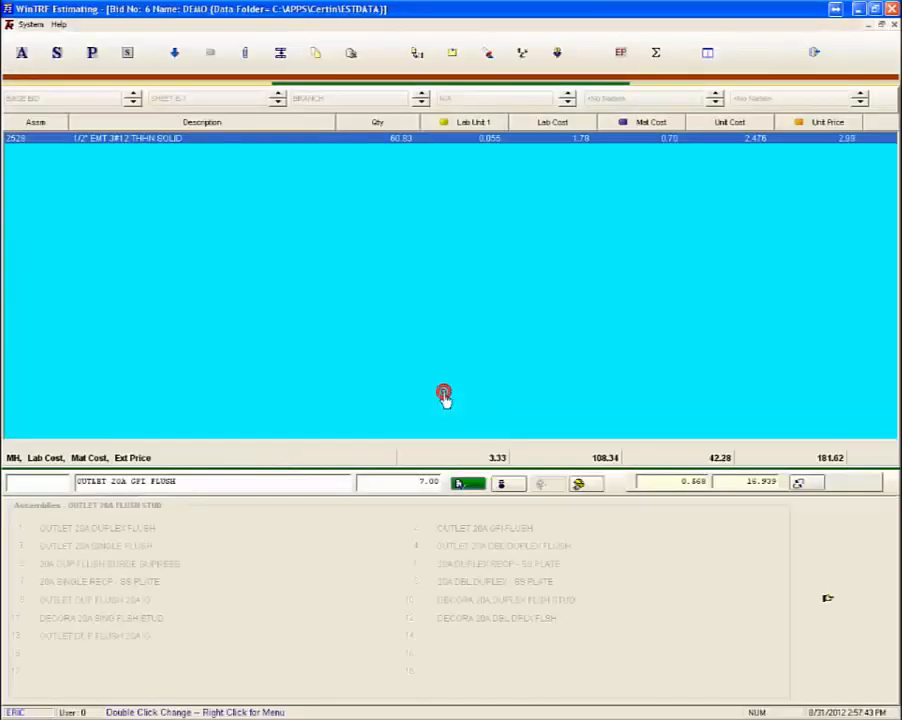
Step: Add the OUTLET 20A GFI FLUSH assembly with a quantity of 7 to the DEMO estimate's takeoff
click(465, 484)
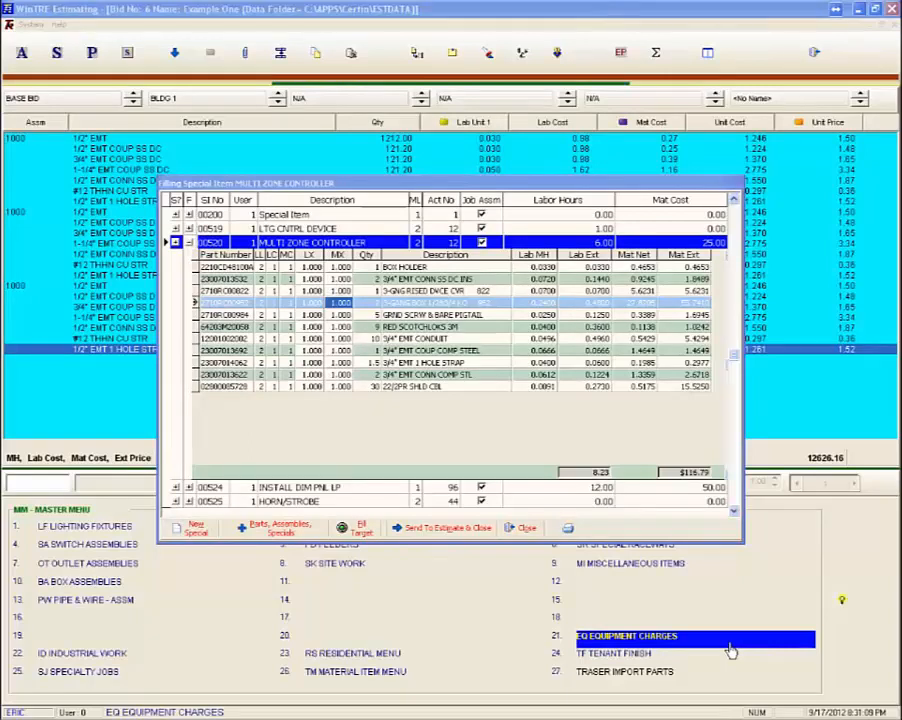
Step: Examine the parts and assemblies menu and its data fill search for filling the MULTI ZONE CONTROLLER special item
click(280, 530)
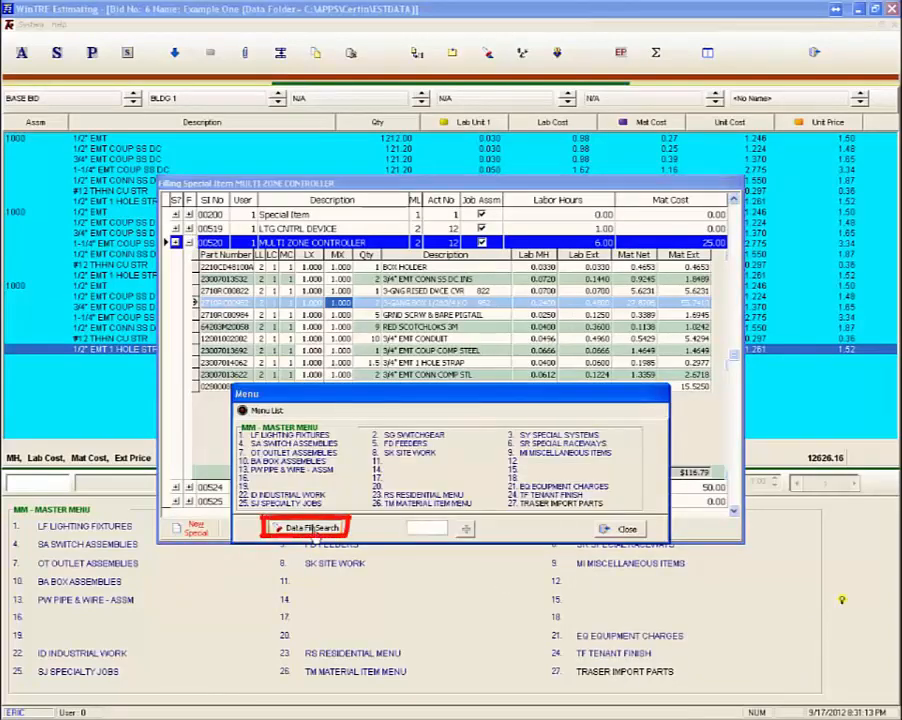
click(312, 529)
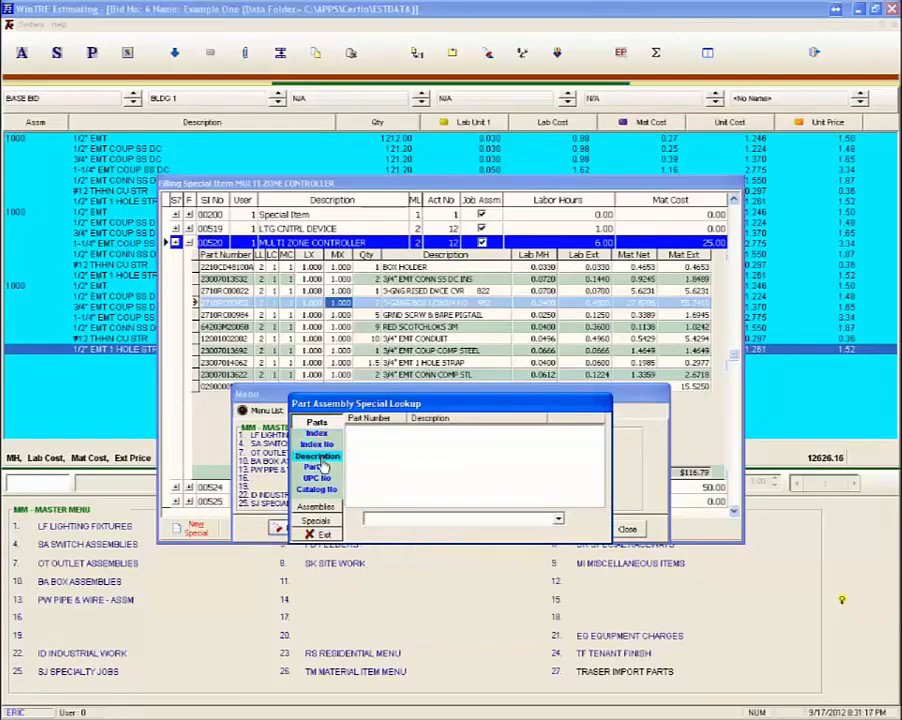
click(323, 538)
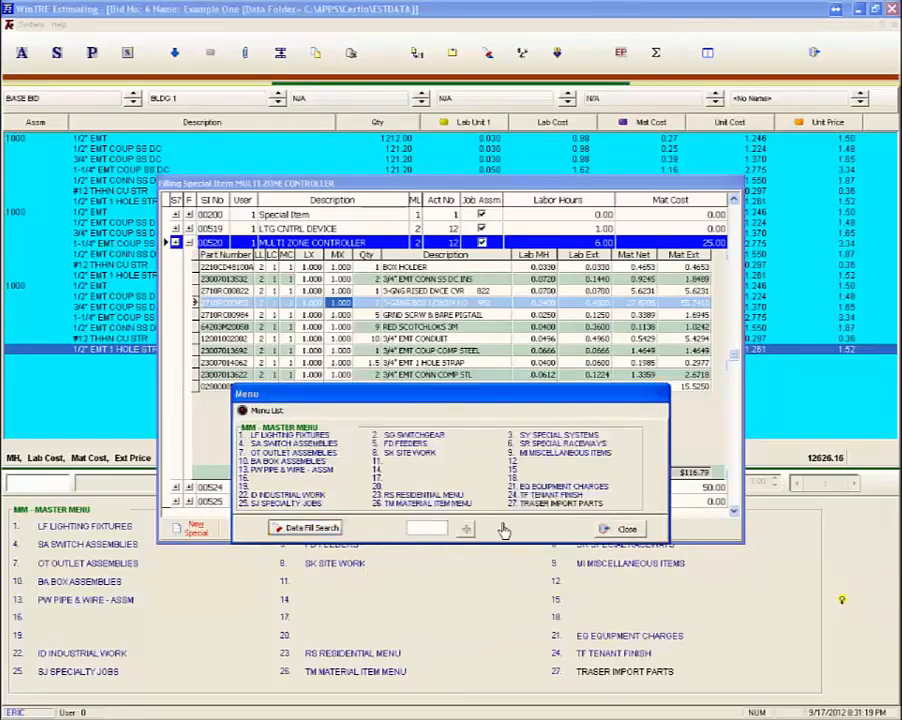
click(603, 528)
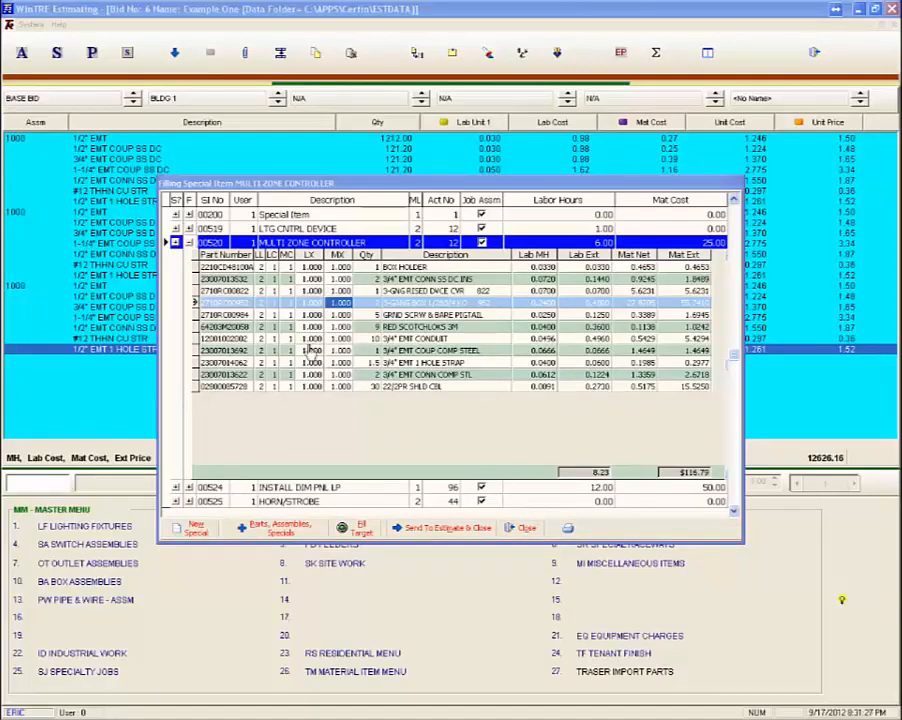
Step: Review the labor level, labor column and material column change options for the MULTI ZONE CONTROLLER's parts, keeping the preset selections
click(258, 257)
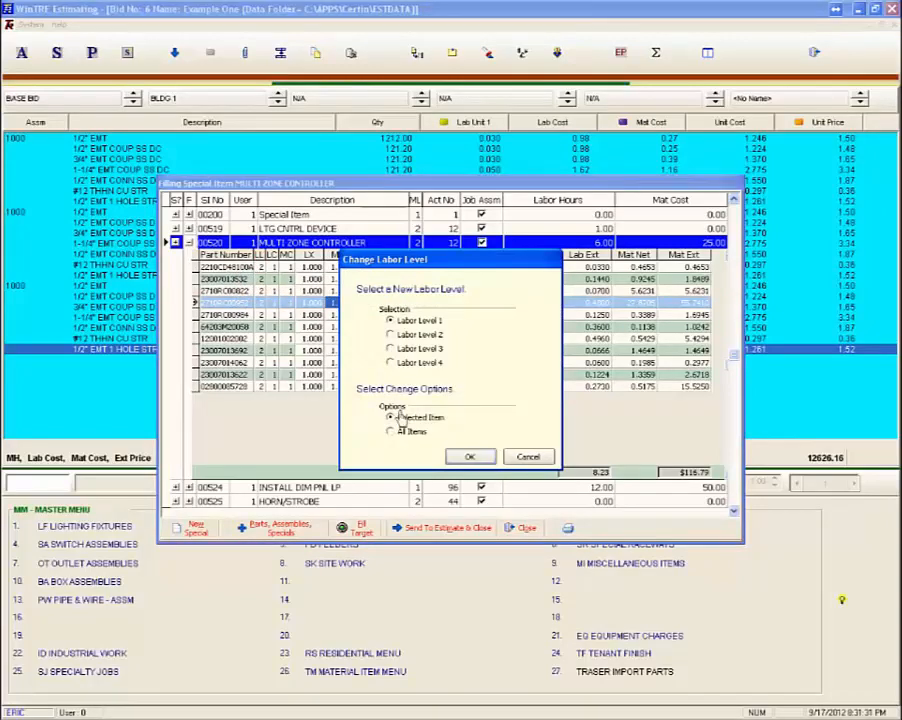
click(467, 456)
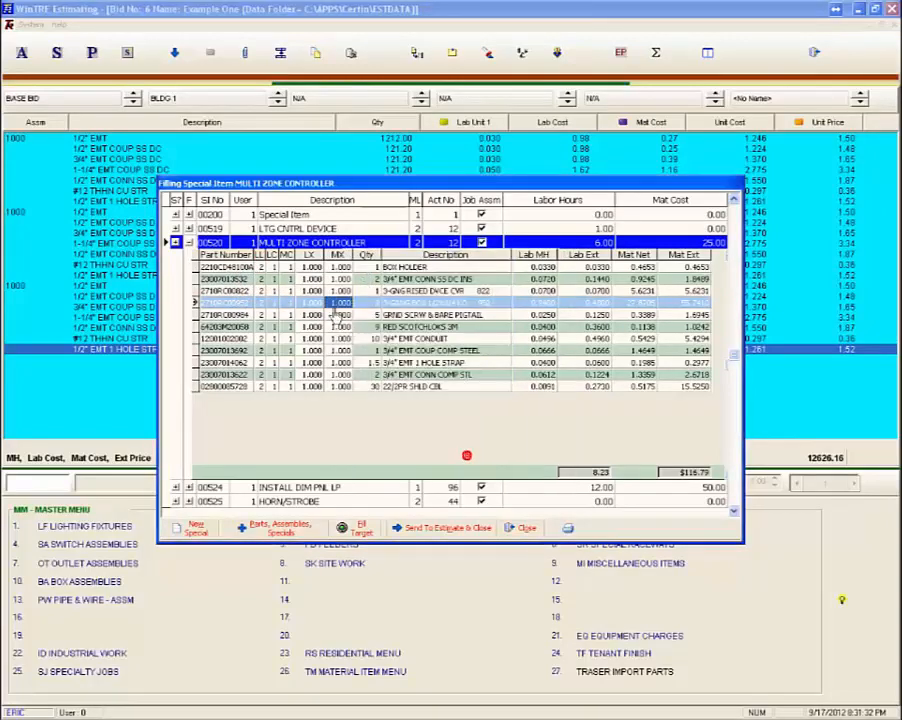
click(268, 255)
click(455, 453)
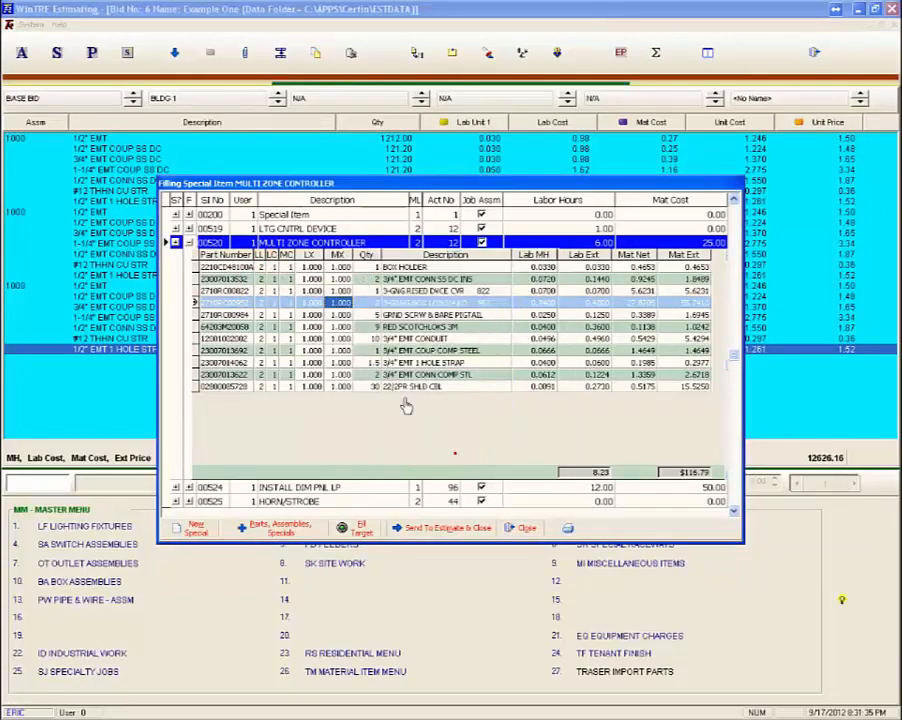
click(287, 255)
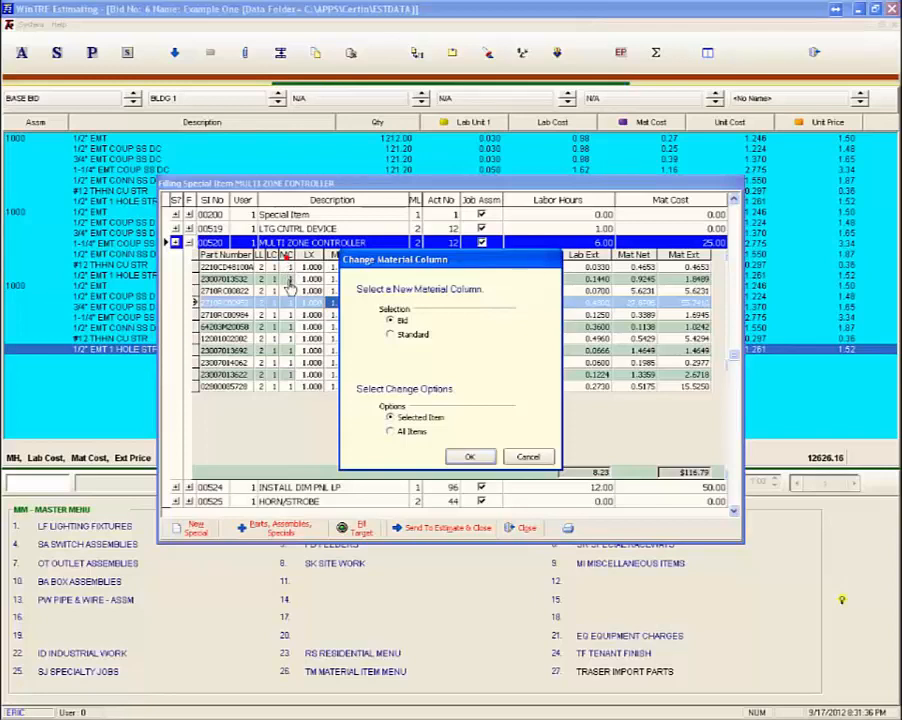
click(456, 455)
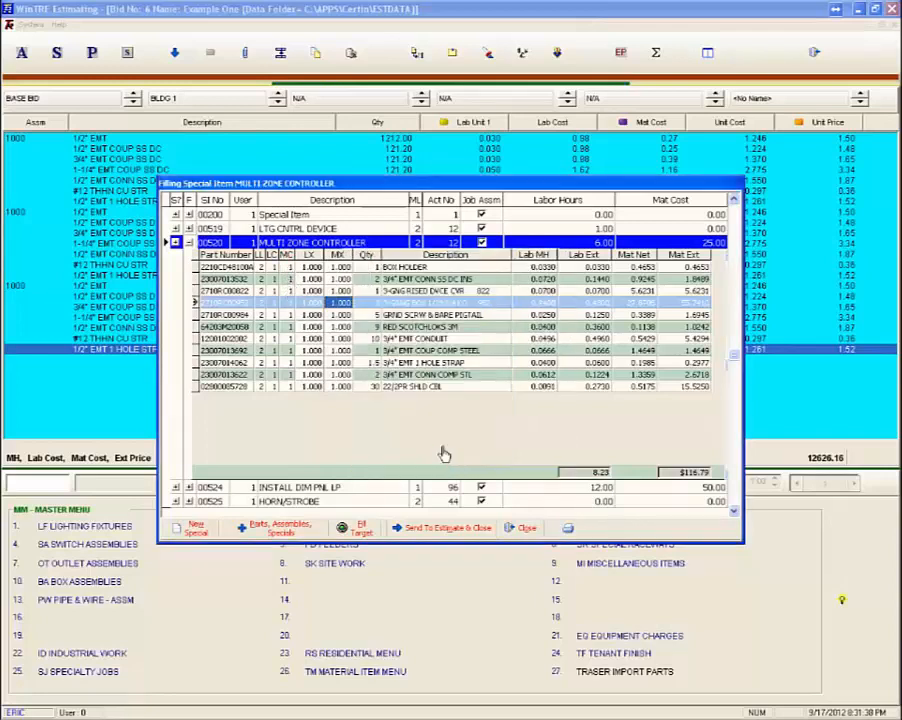
Step: Set the labor multiplier (LX) of GRND SCRW & BARE PIGTAIL and the material multiplier (MX) of 3/4" EMT CONDUIT to 0.5
click(310, 315)
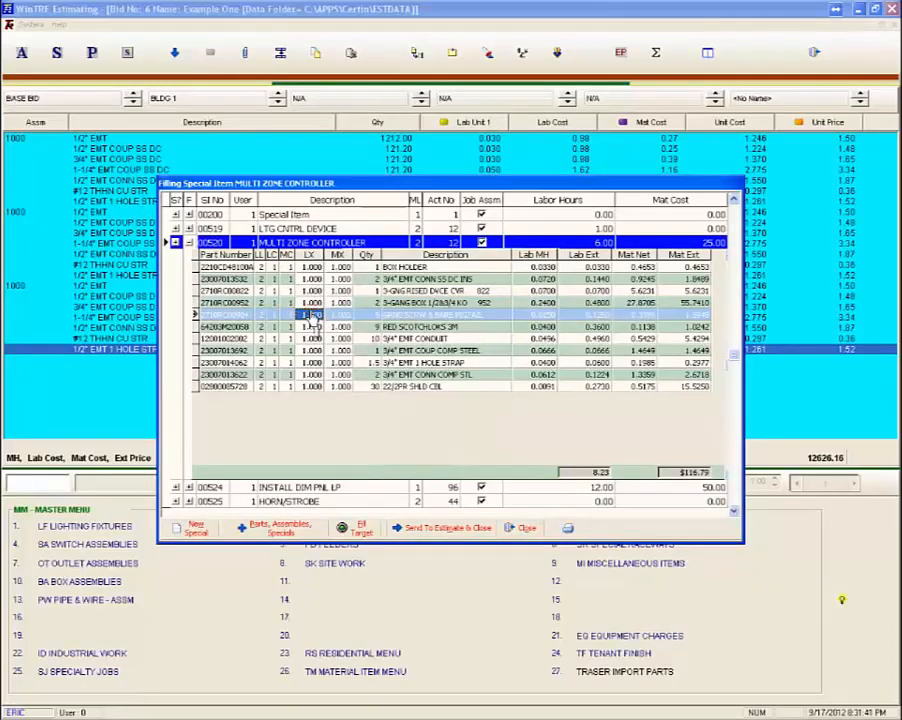
text(.)
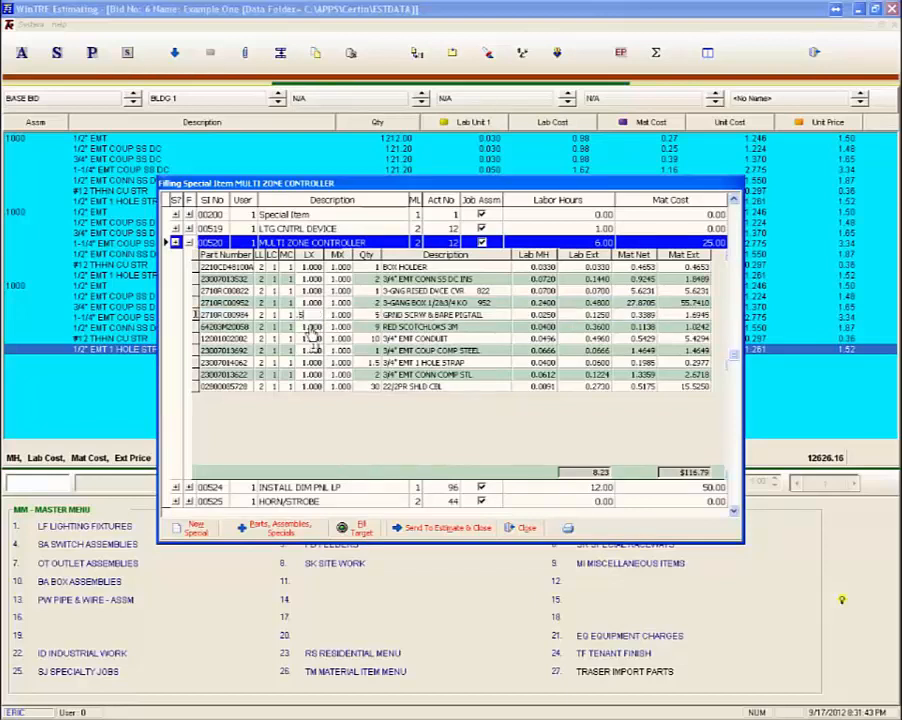
text(5)
key(Return)
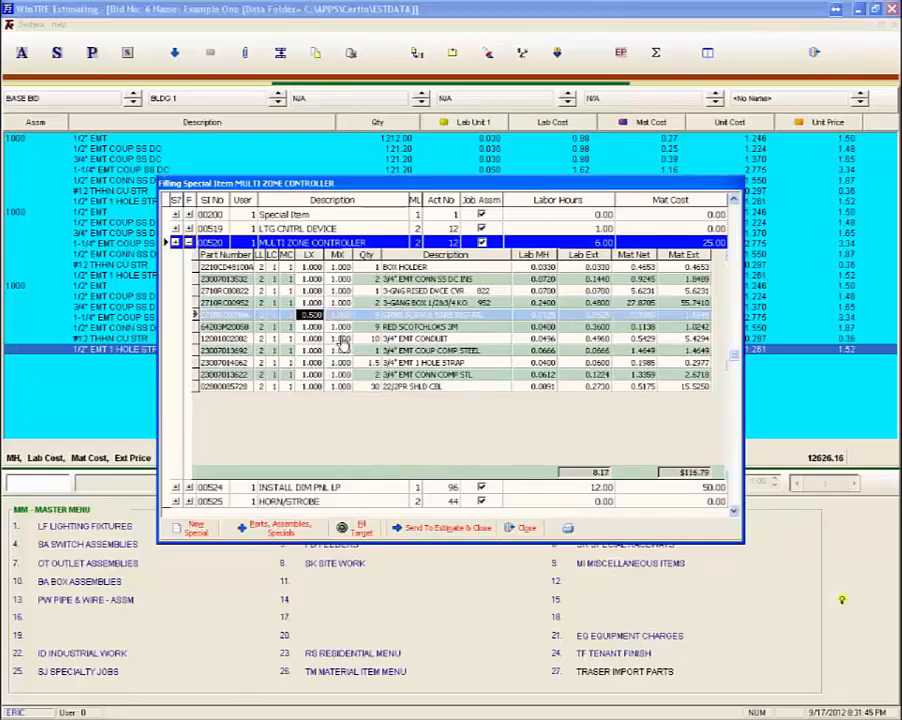
click(341, 339)
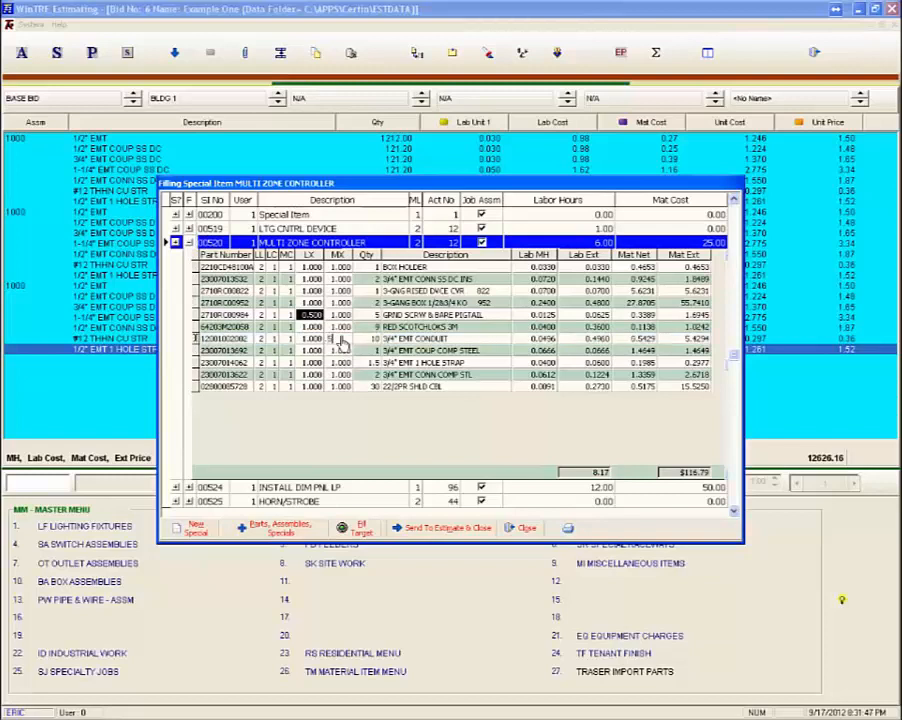
text(.5)
key(Return)
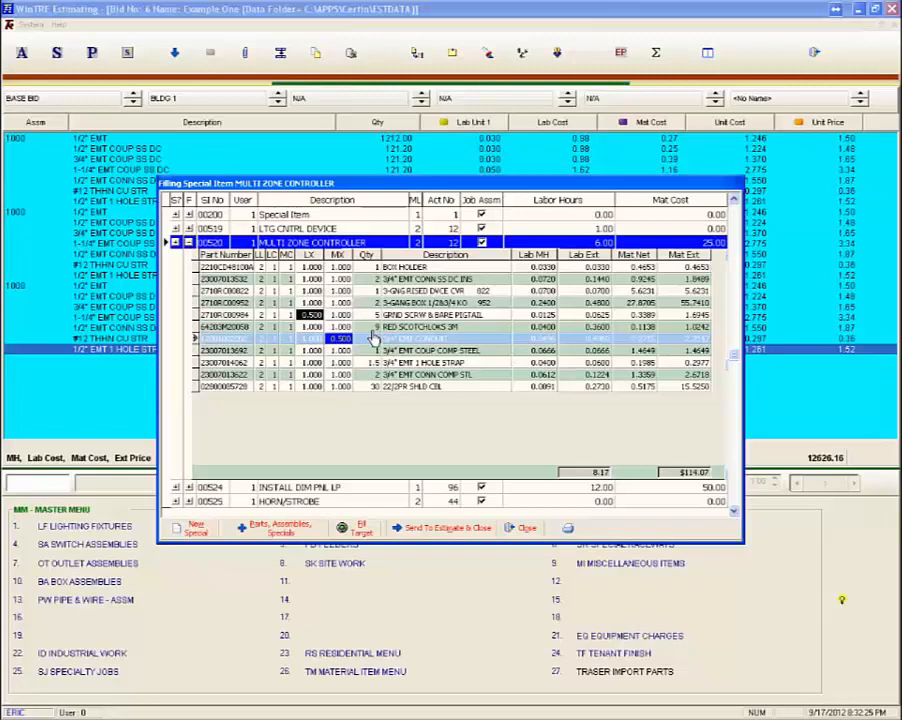
Step: Preview the Special Items report for the Example One estimate and close the preview
click(560, 527)
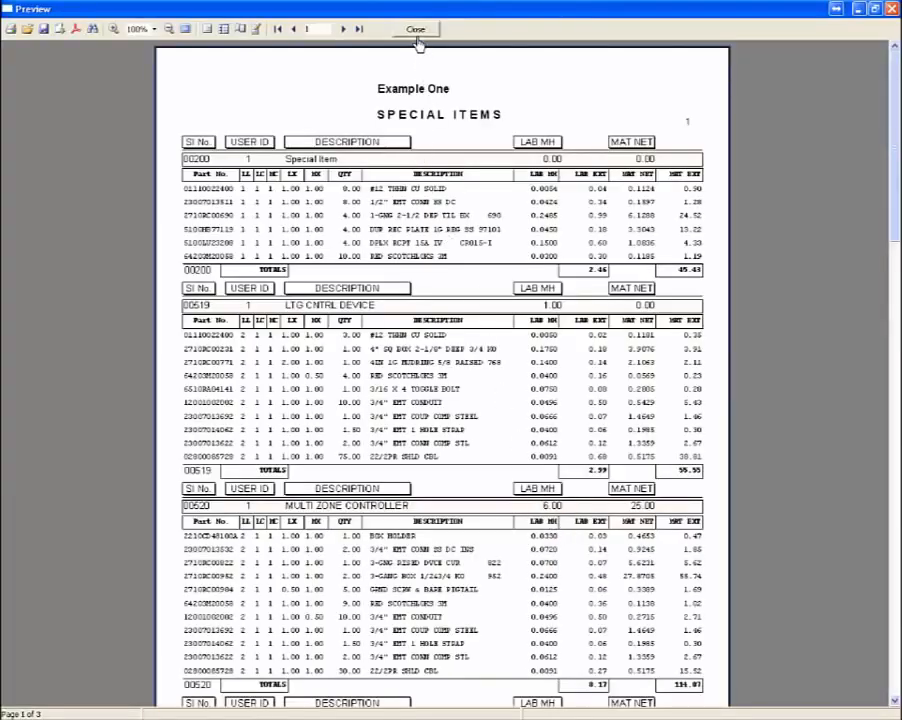
click(416, 33)
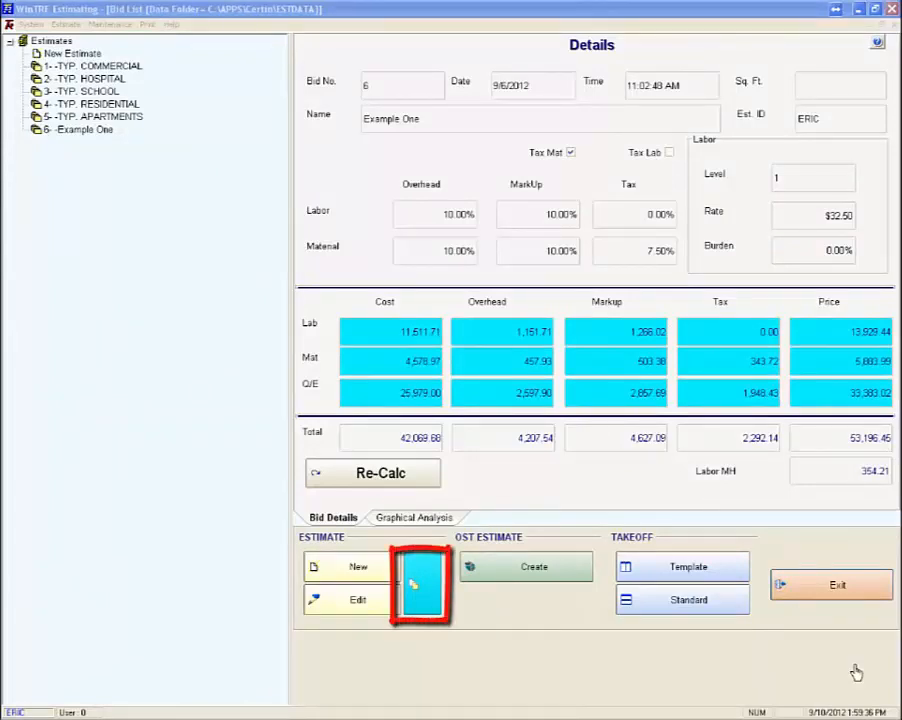
Step: Clone the Example One estimate, save the copy as bid 7, Example One CLONE, and select it in the bid list
click(67, 132)
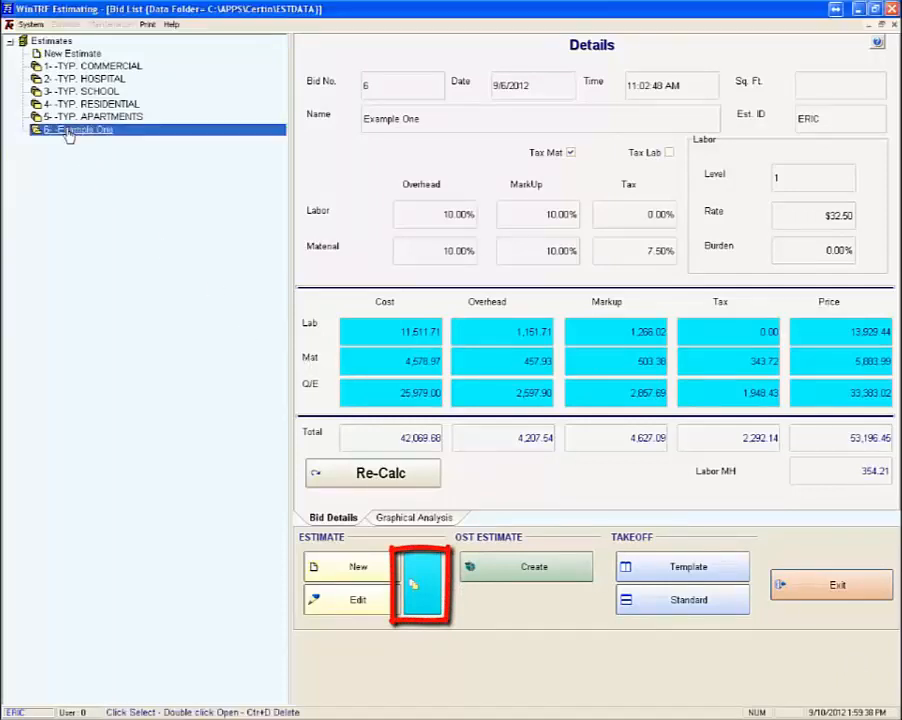
click(432, 585)
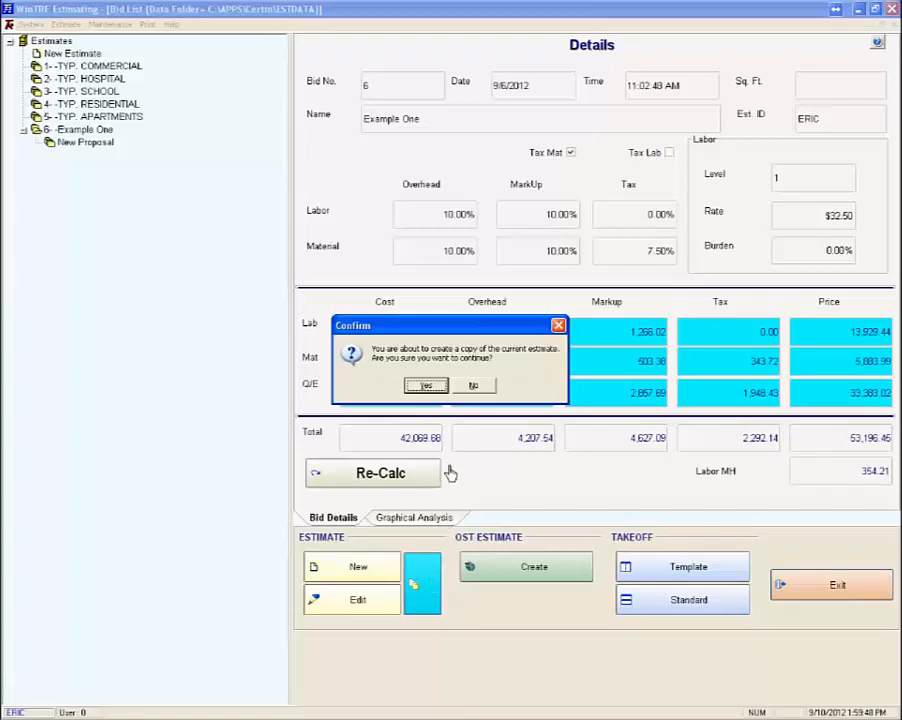
click(426, 386)
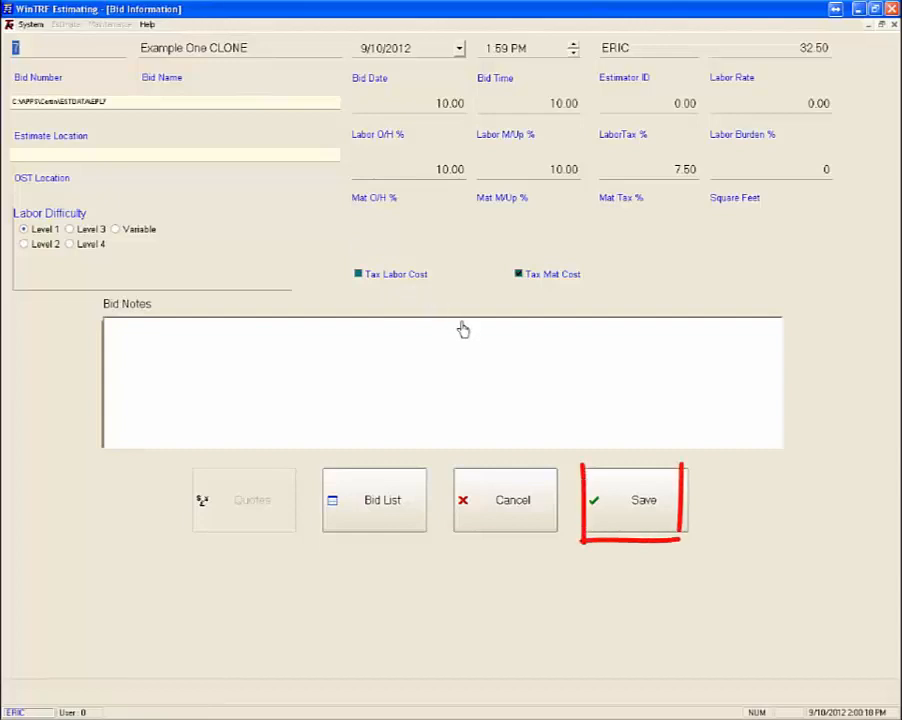
click(630, 492)
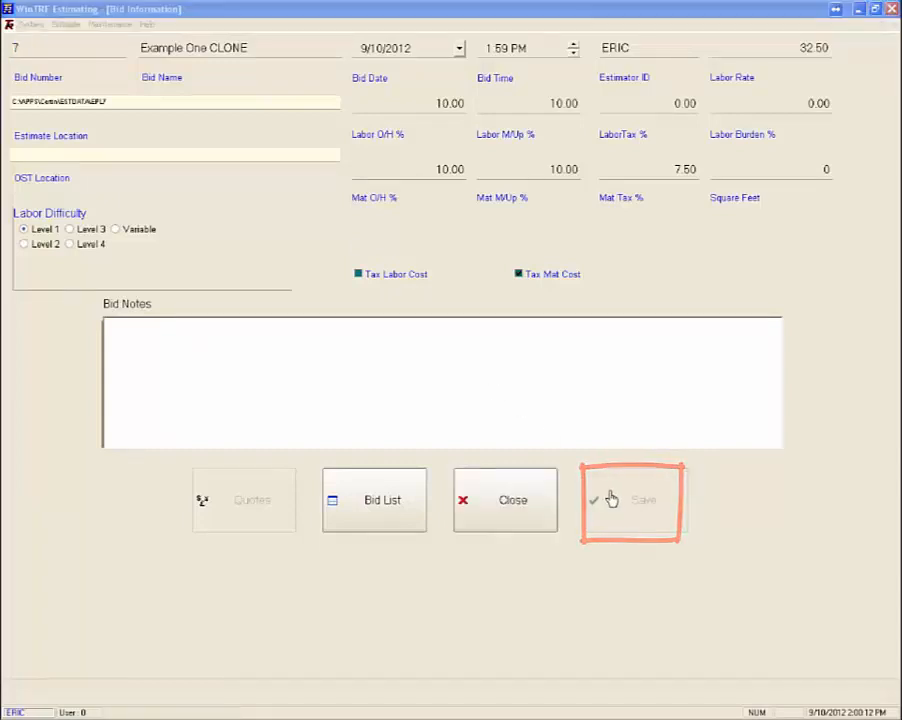
click(543, 512)
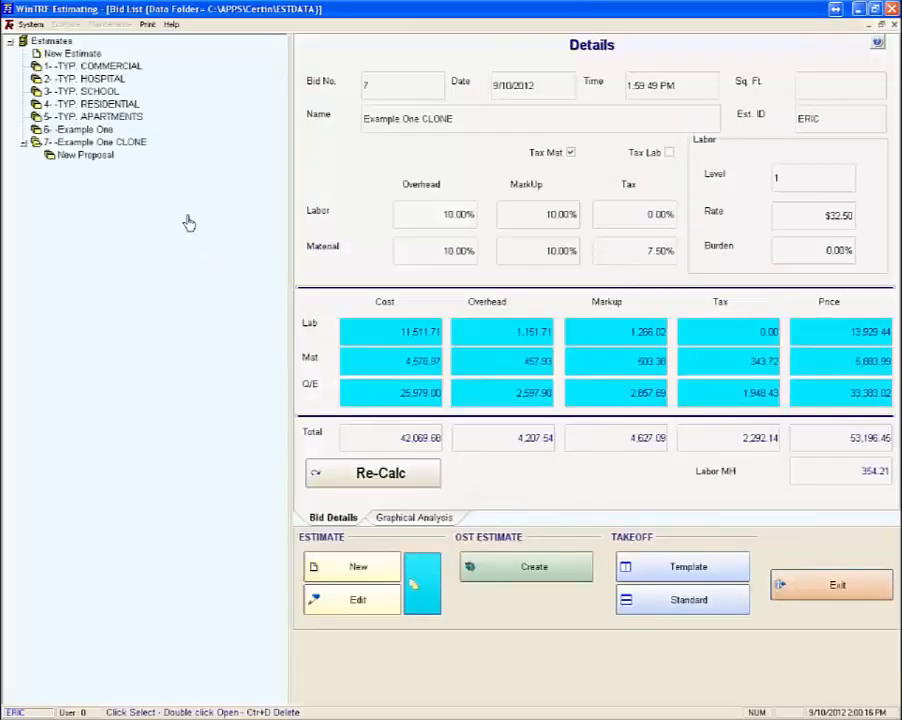
click(136, 145)
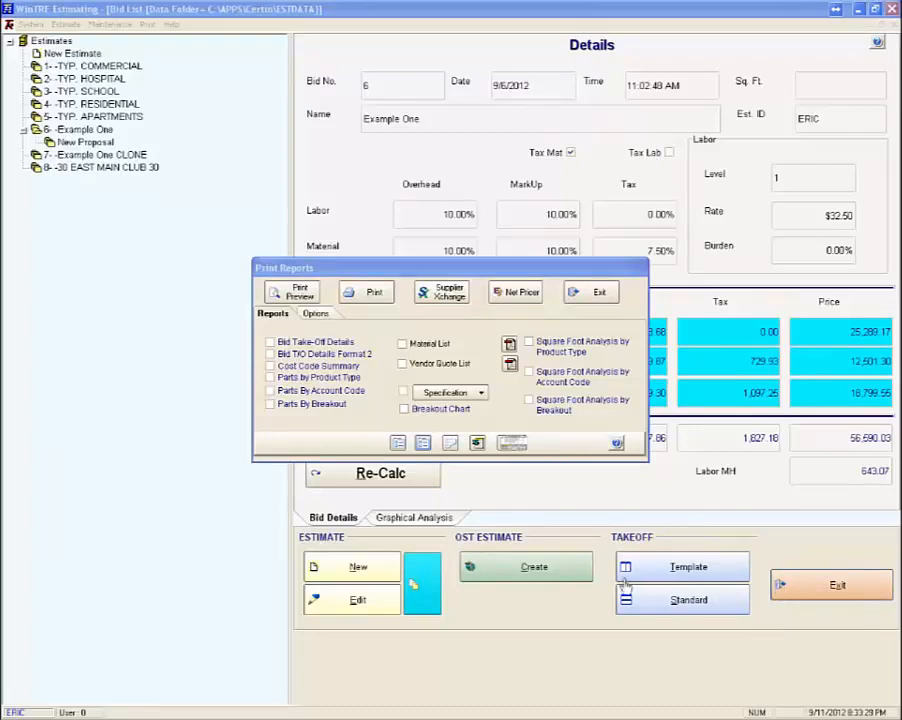
Step: Preview the Job Start Cost Code report for Example One and close the preview
click(397, 445)
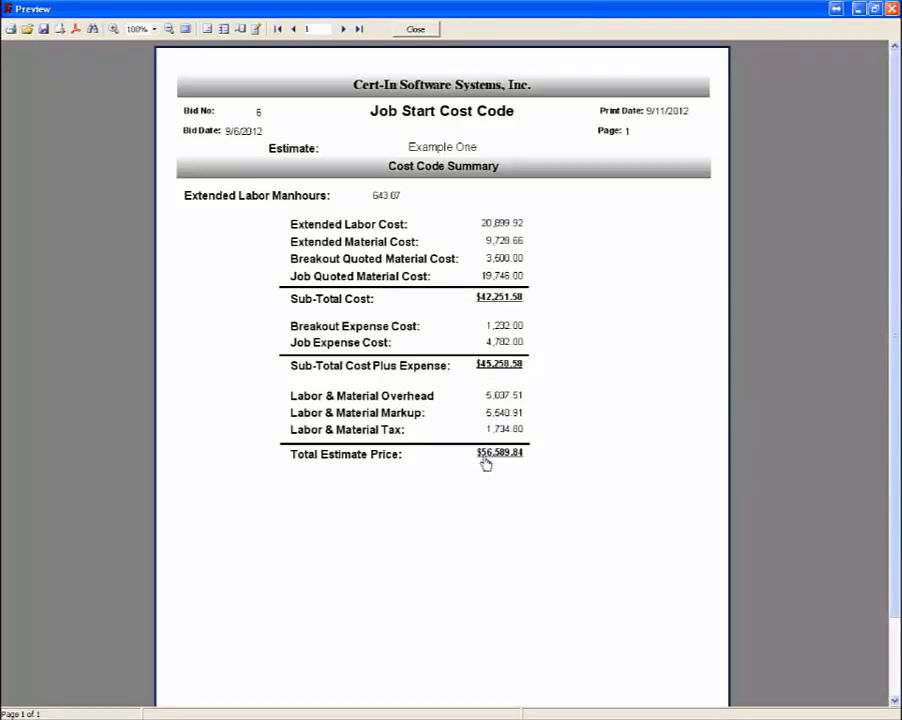
click(414, 30)
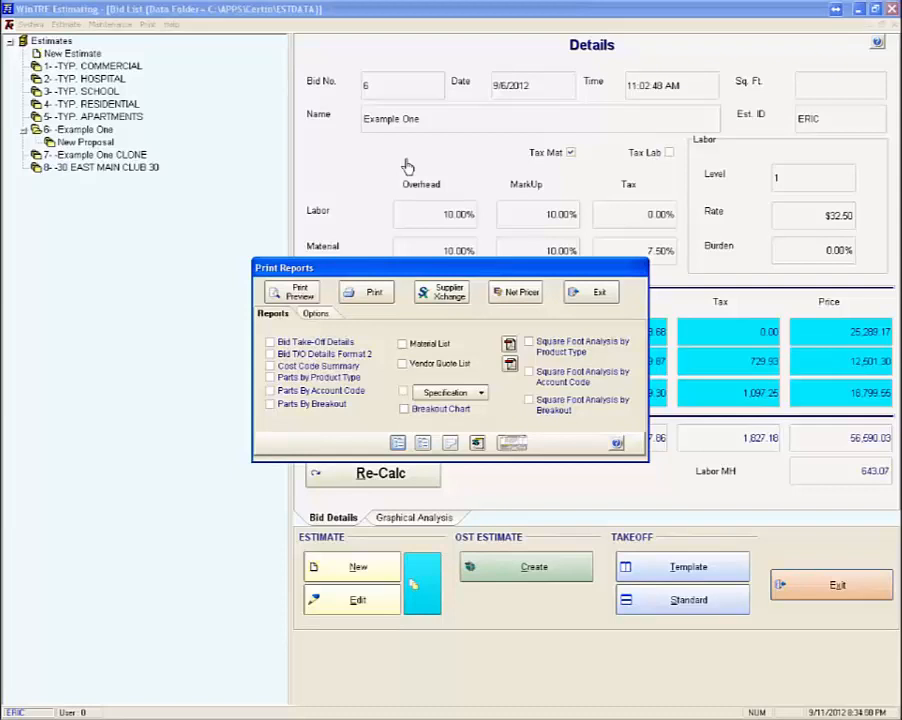
Step: Examine the Parts Summarized By Phase report for Example One, covering the ROUGH, TRIM and OTHER material lists, and close it
click(422, 446)
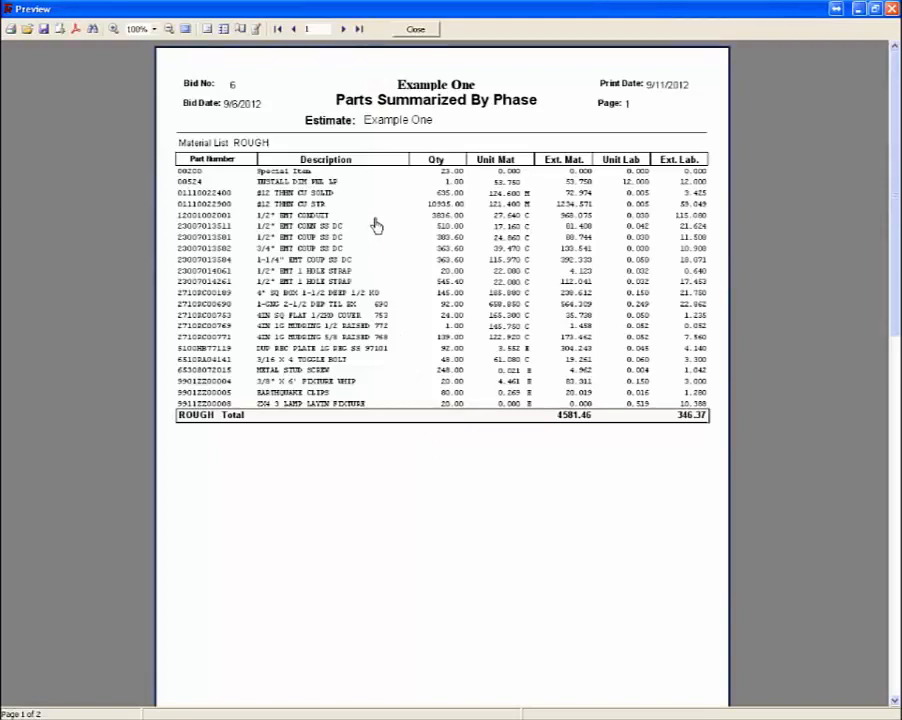
scroll(376, 225, down, 8)
scroll(376, 225, down, 10)
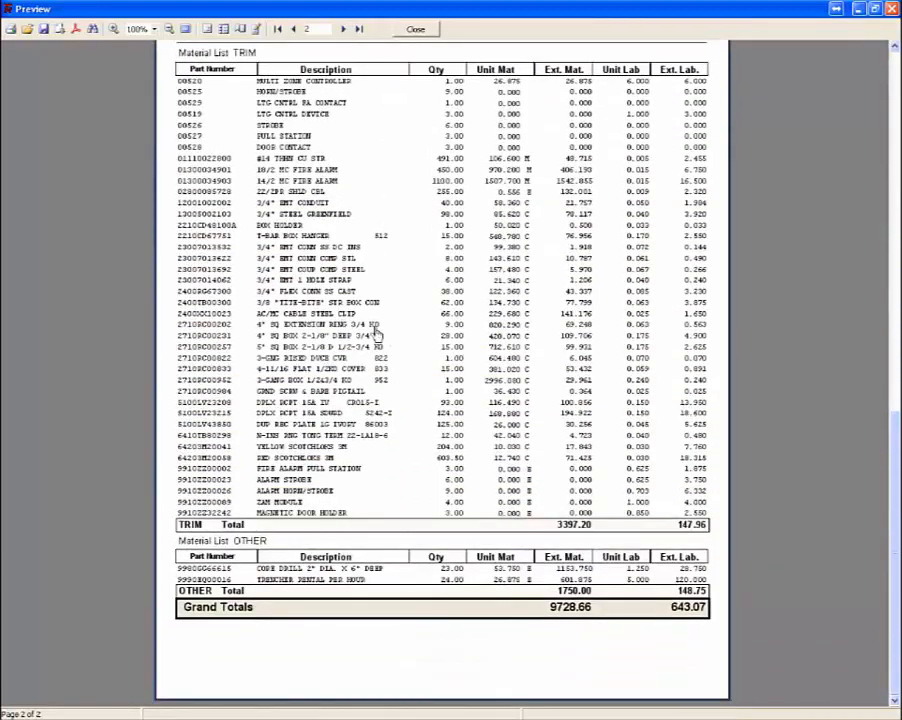
scroll(390, 330, up, 8)
scroll(394, 322, up, 3)
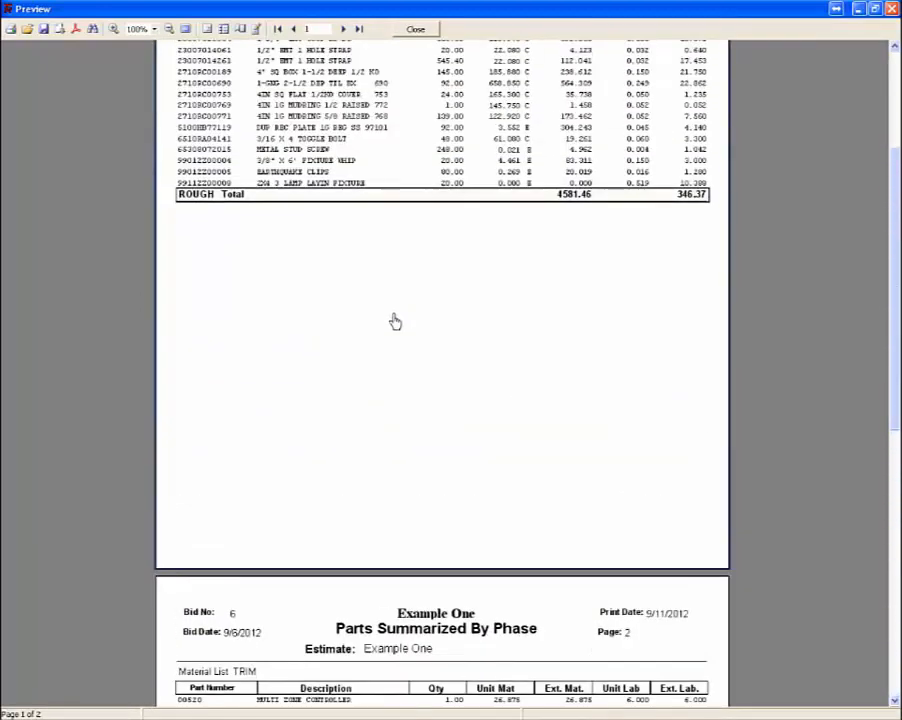
scroll(484, 290, down, 5)
scroll(484, 301, down, 6)
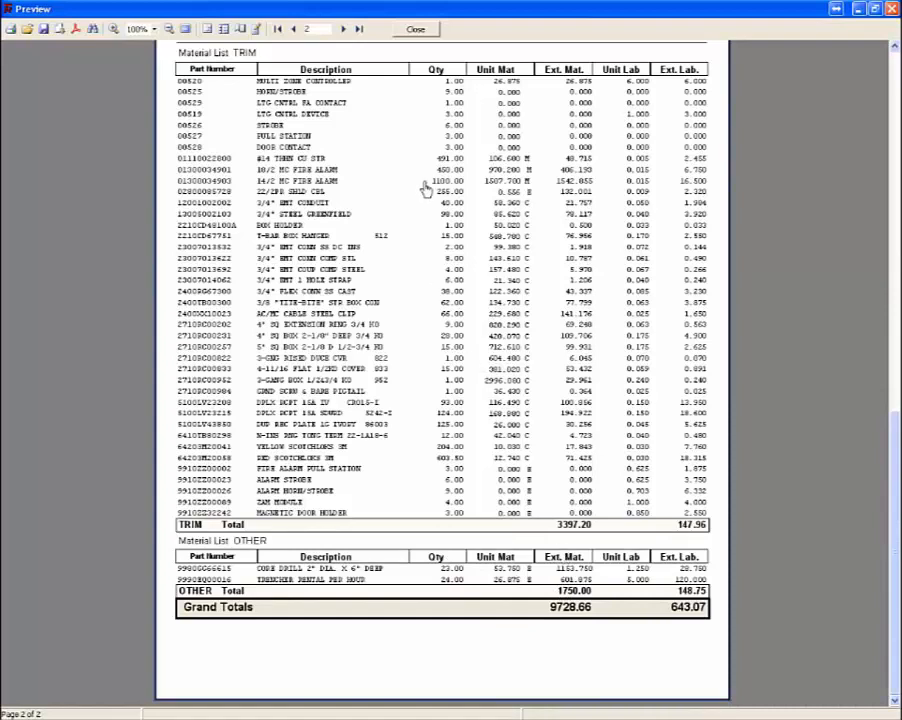
click(415, 31)
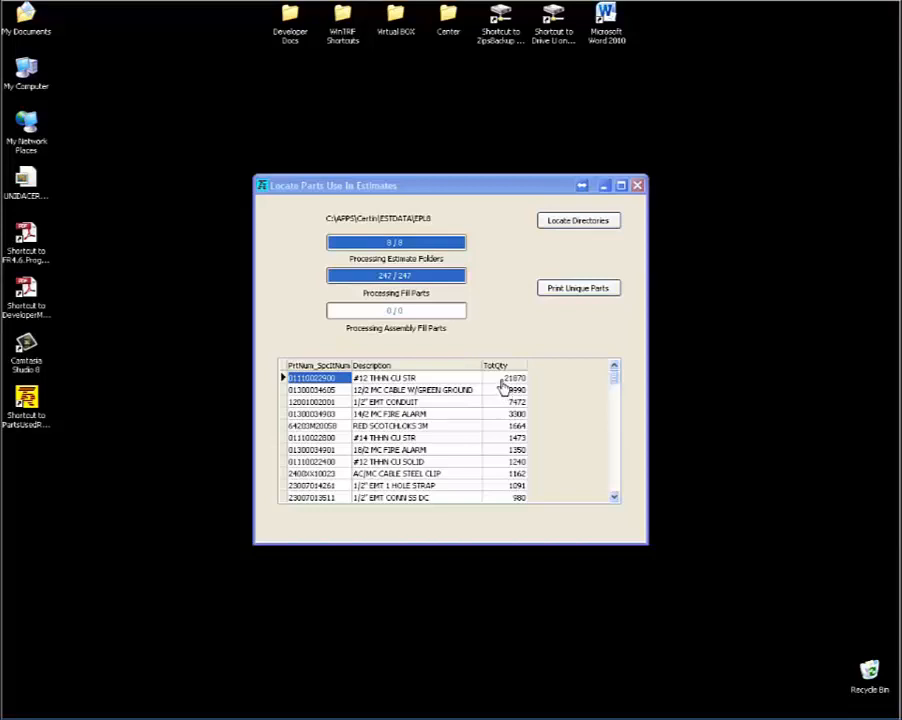
Step: In the Locate Parts Use In Estimates utility, preview the report of unique parts used in all estimates and close it
click(574, 292)
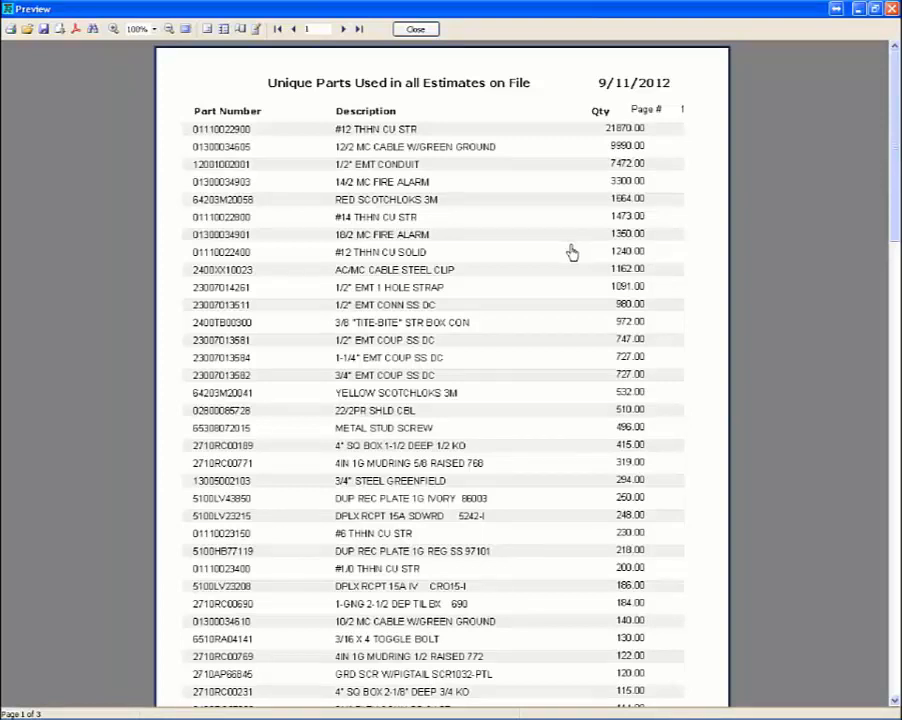
click(410, 30)
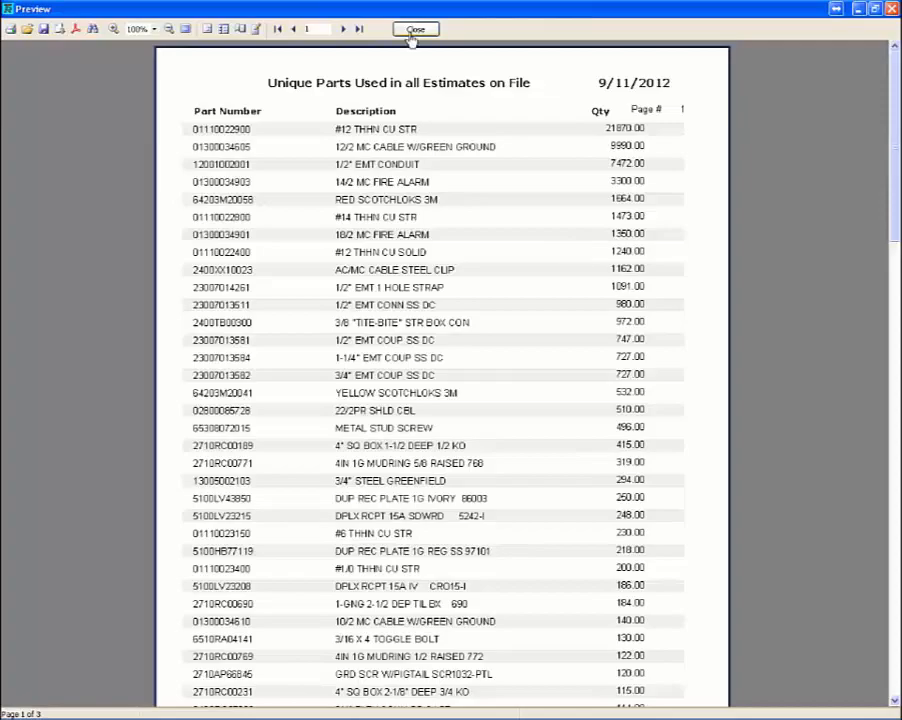